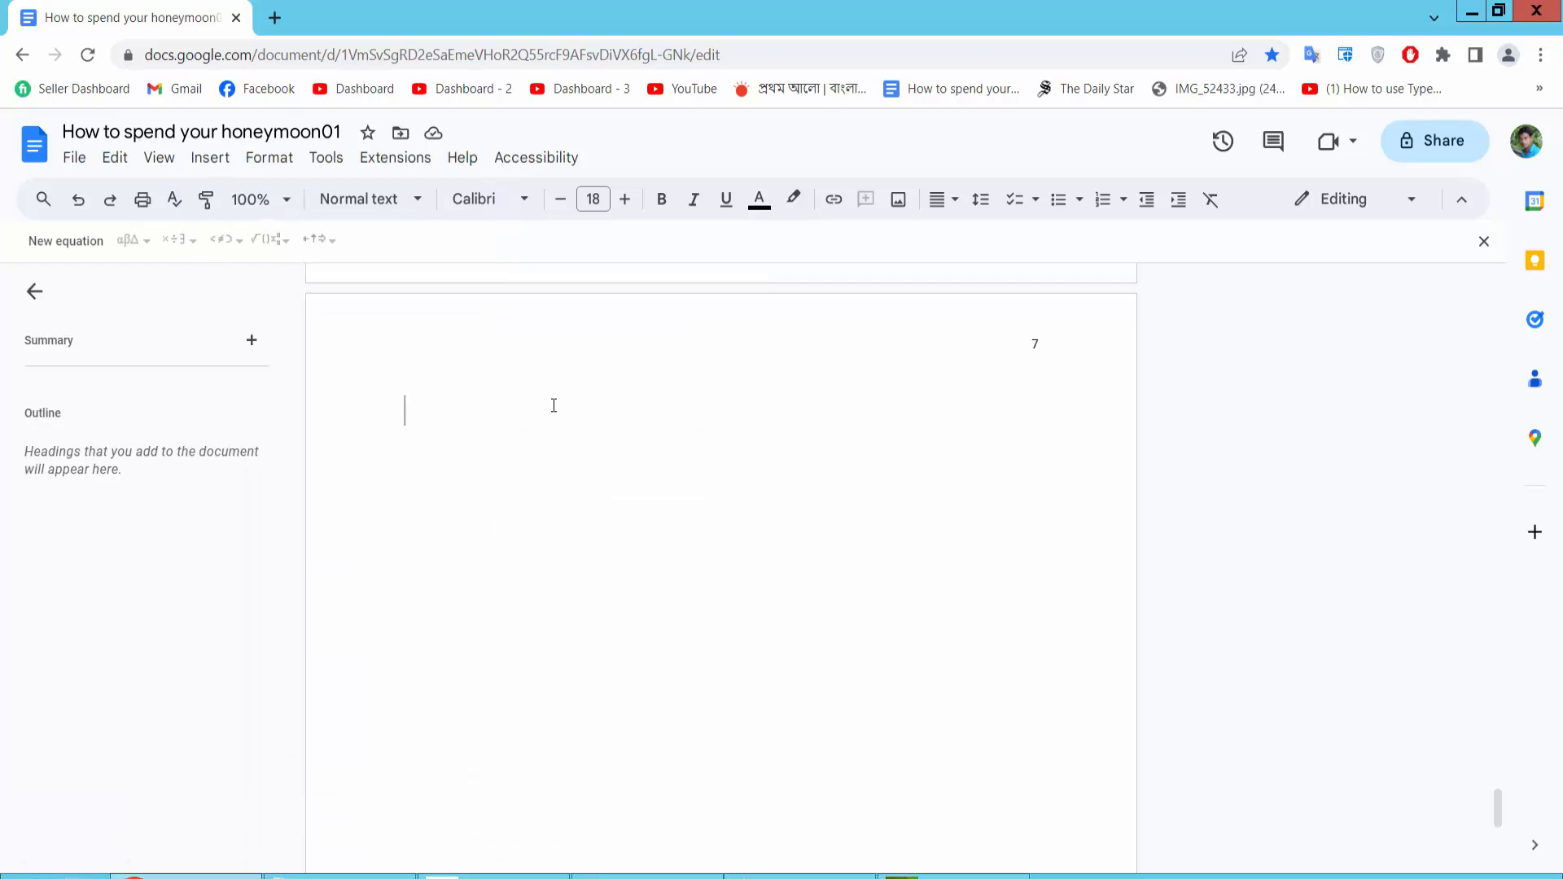
Open the source spreadsheet of the linked pie chart in the document
scroll(715, 565, down, 1)
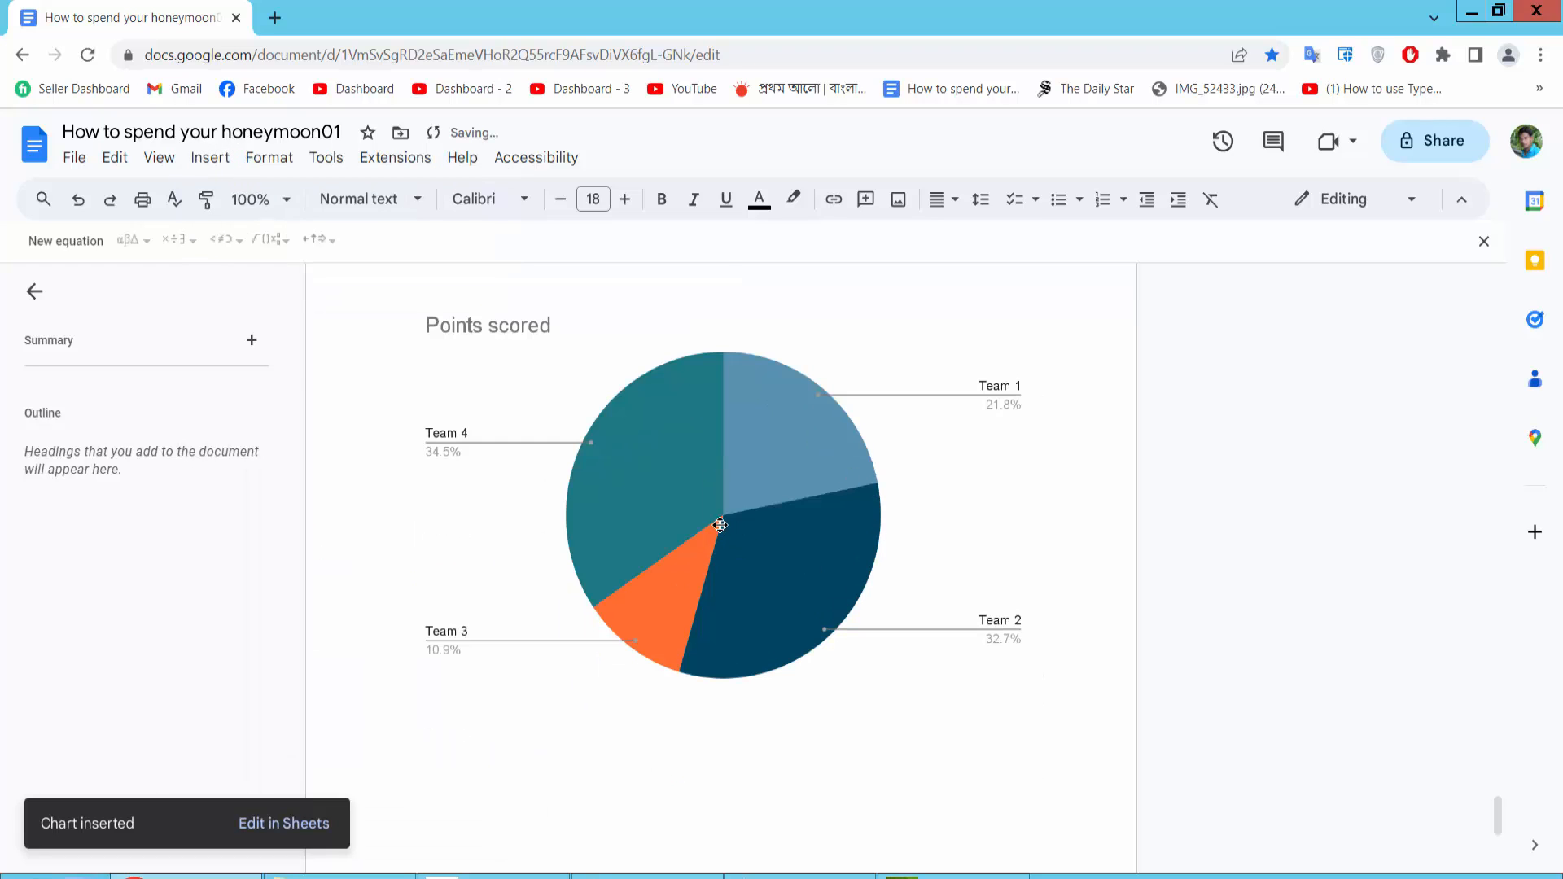
click(721, 525)
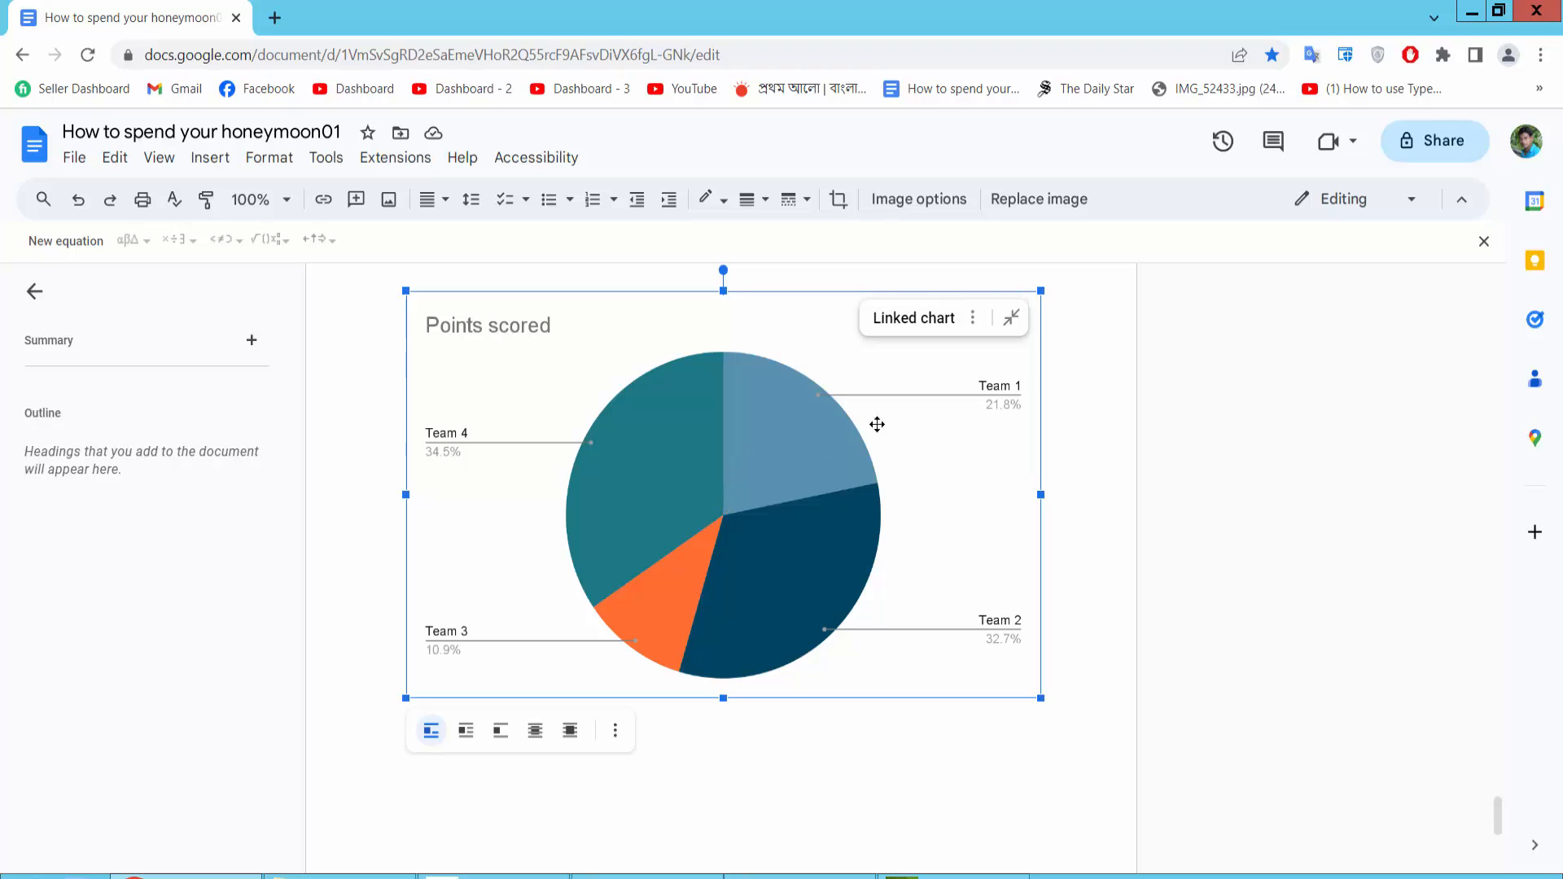
click(973, 319)
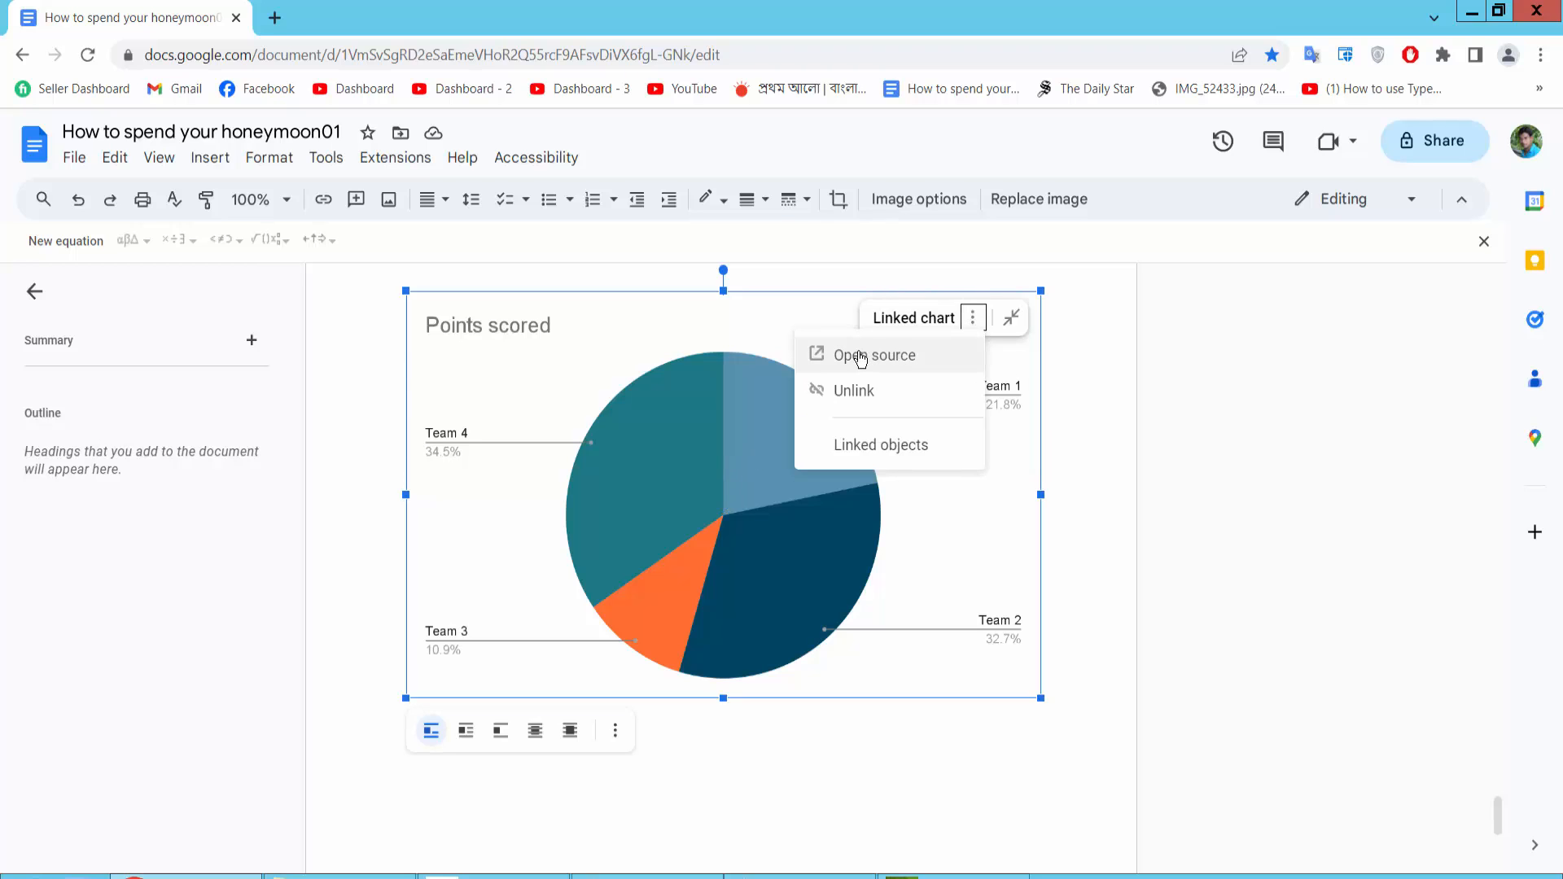
click(888, 357)
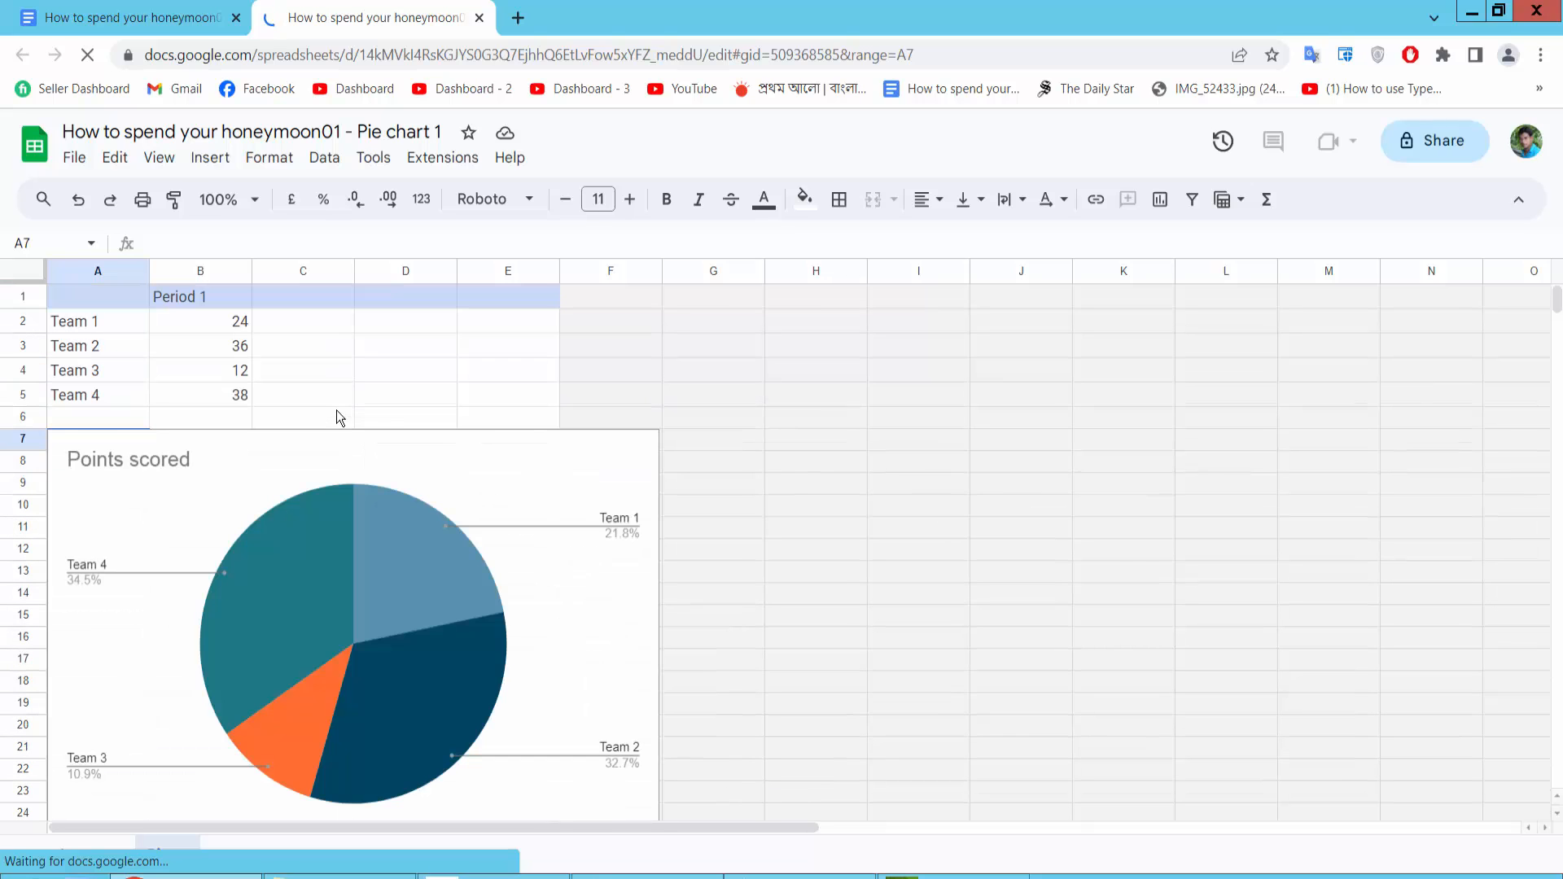
Move the pie chart beside the data table so the columns next to the data are free
click(312, 534)
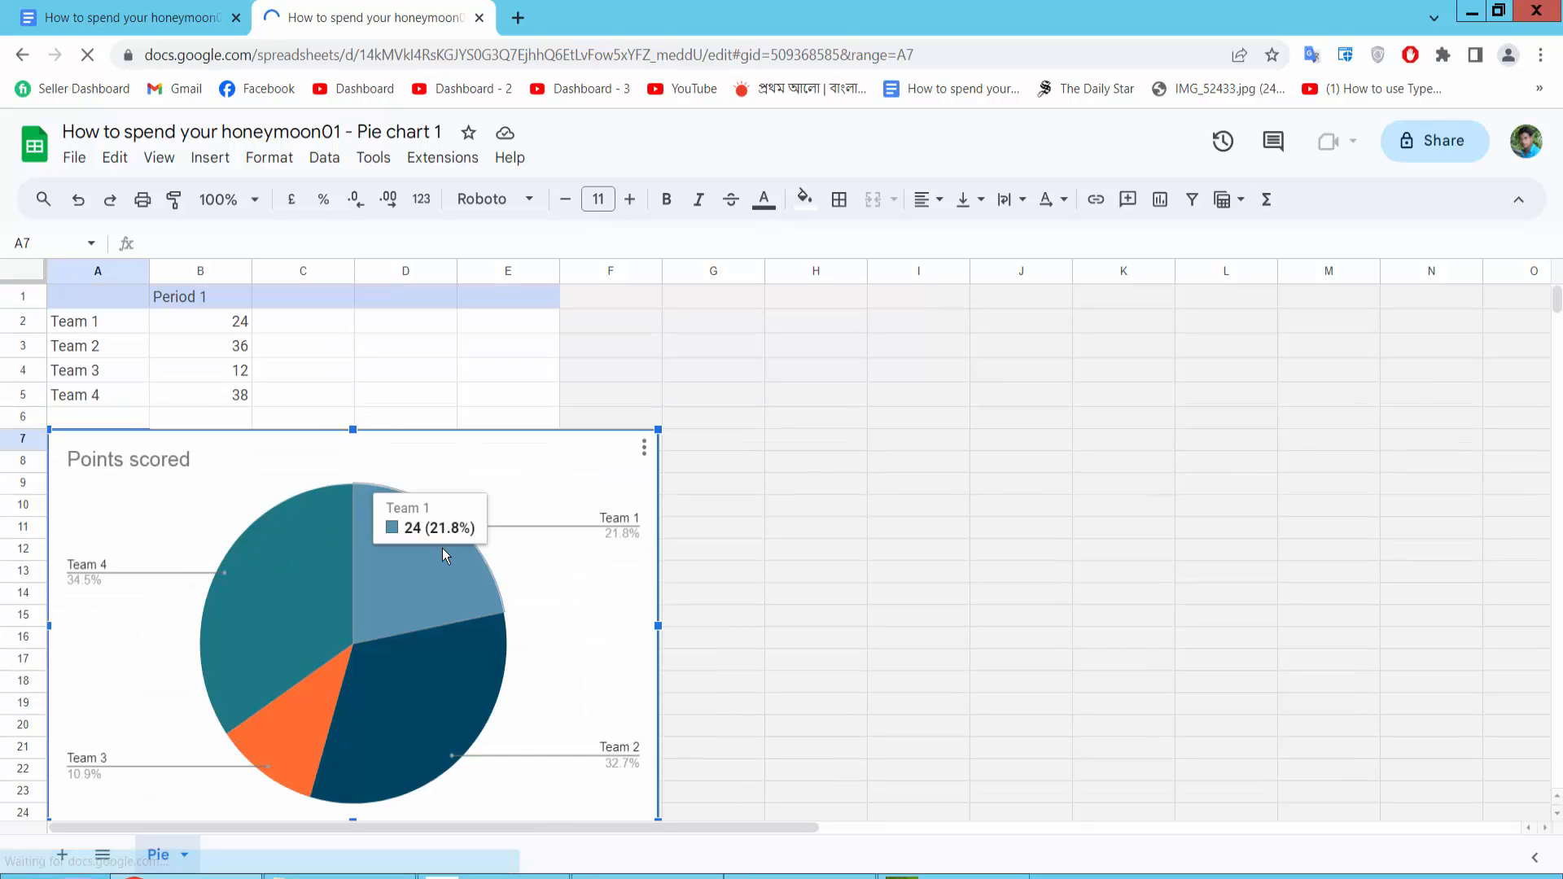
drag(651, 516, 874, 430)
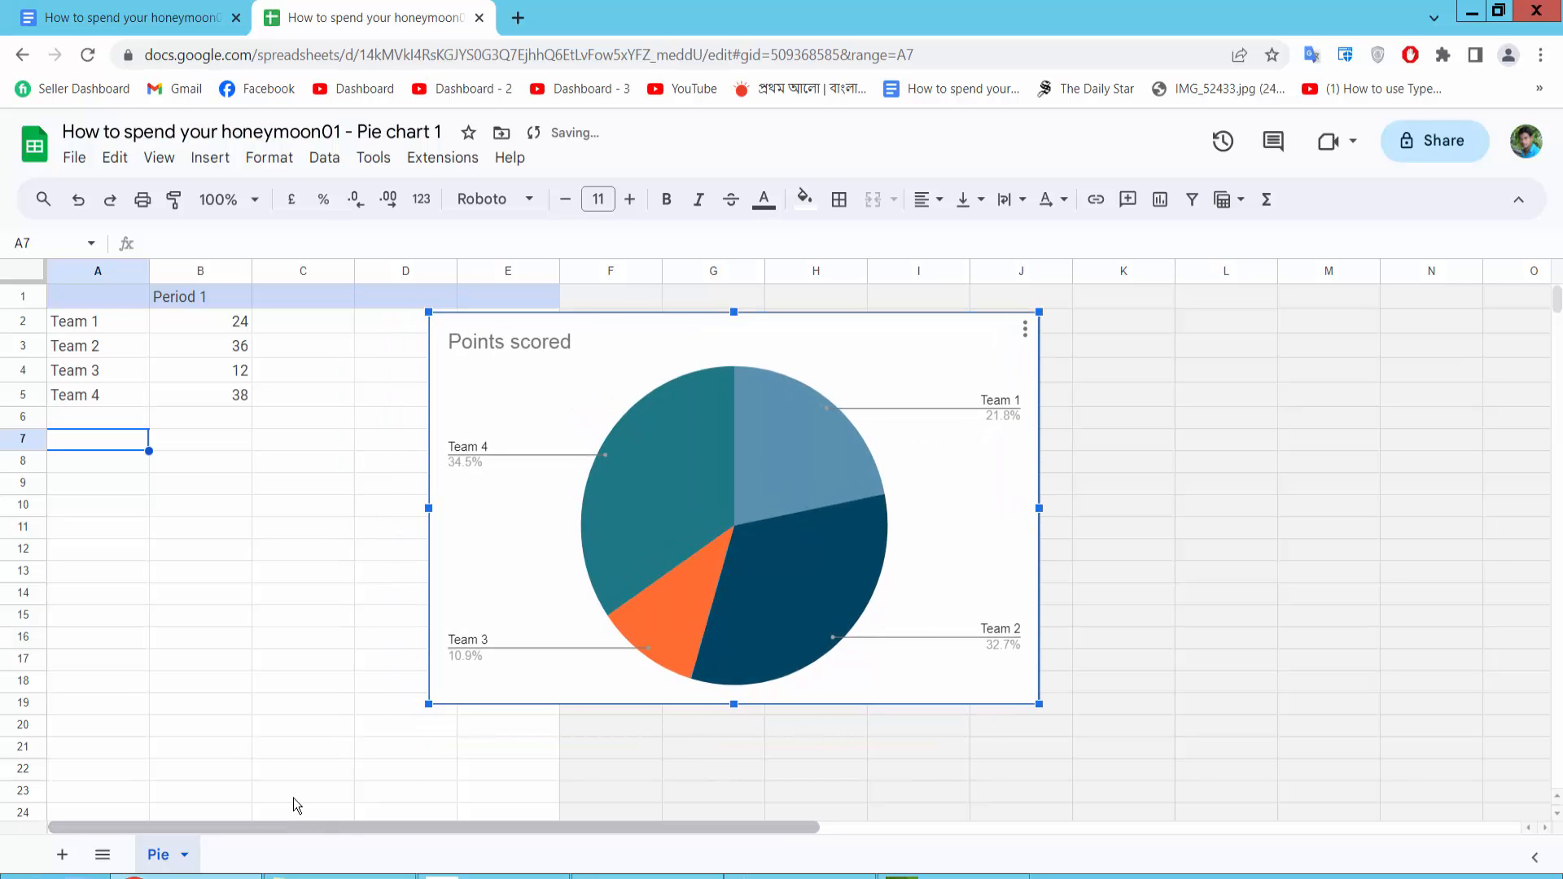
click(188, 342)
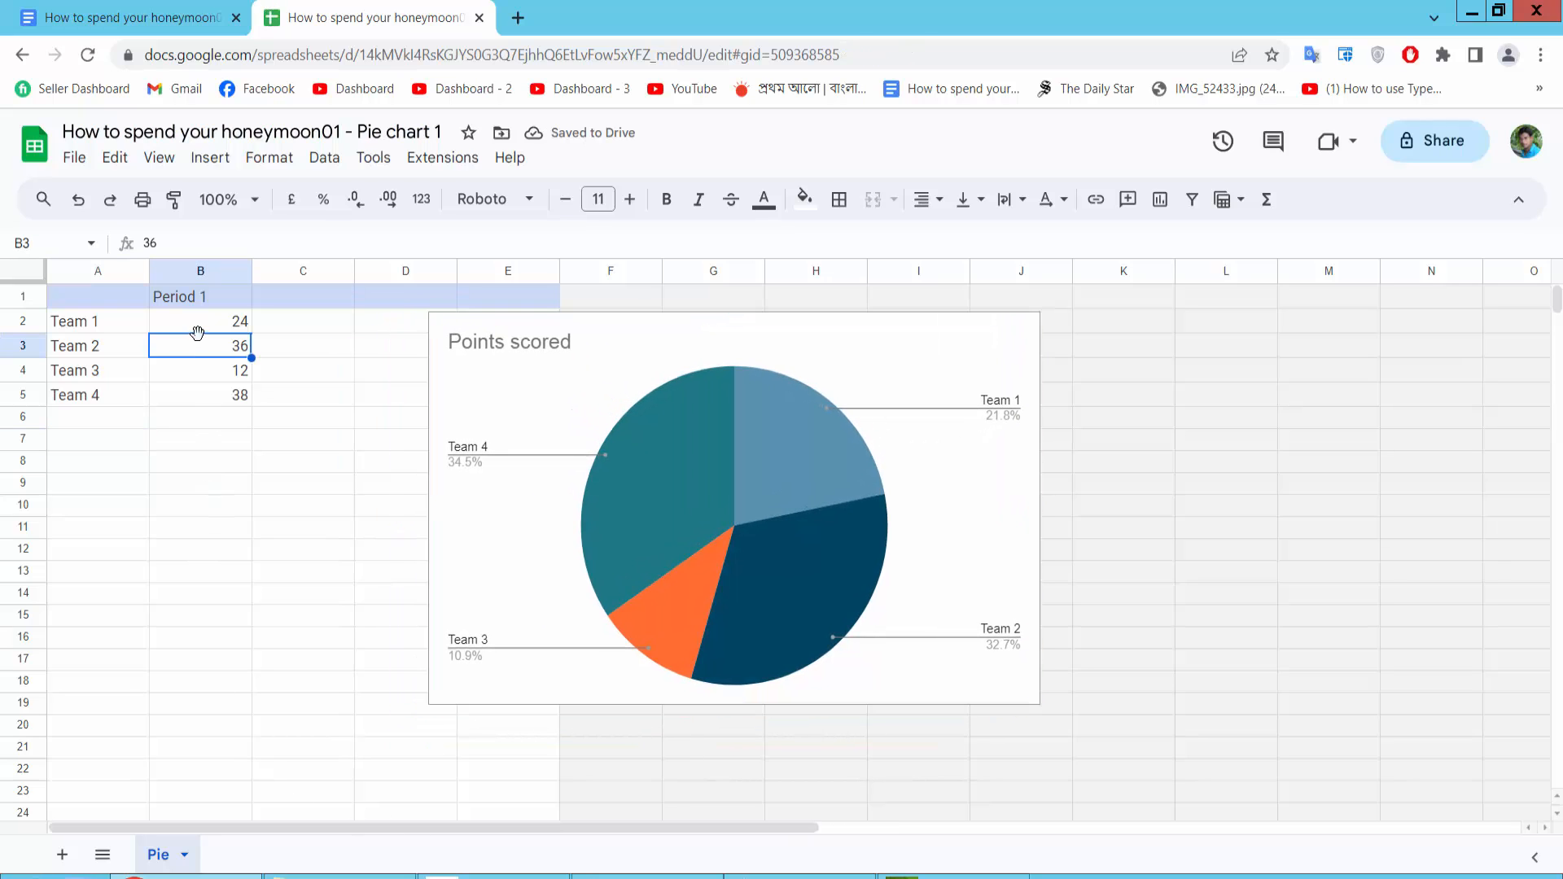
click(204, 319)
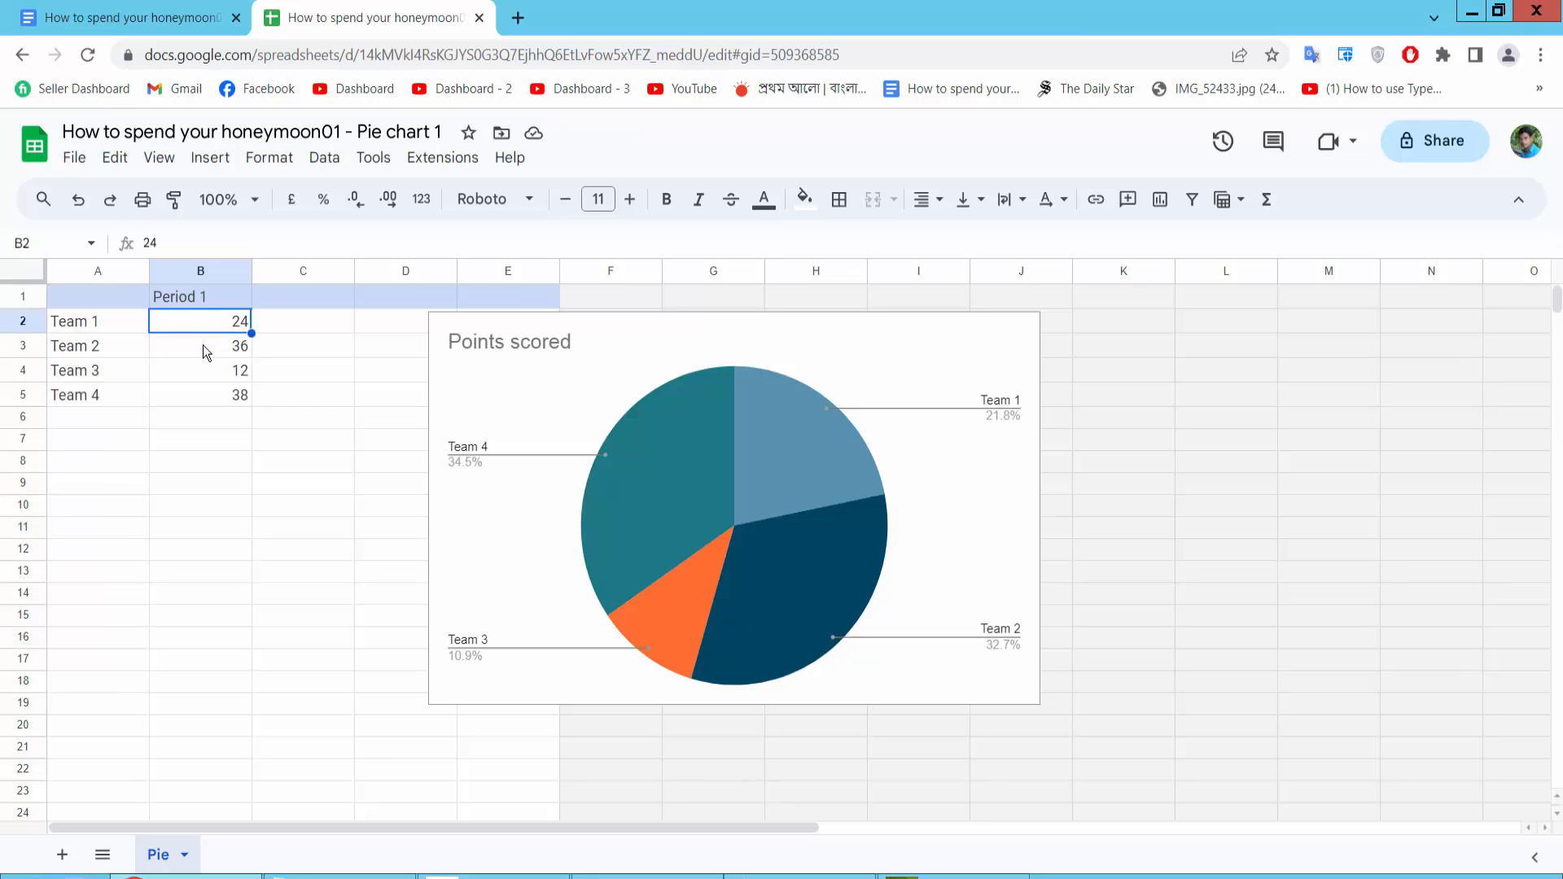
click(202, 371)
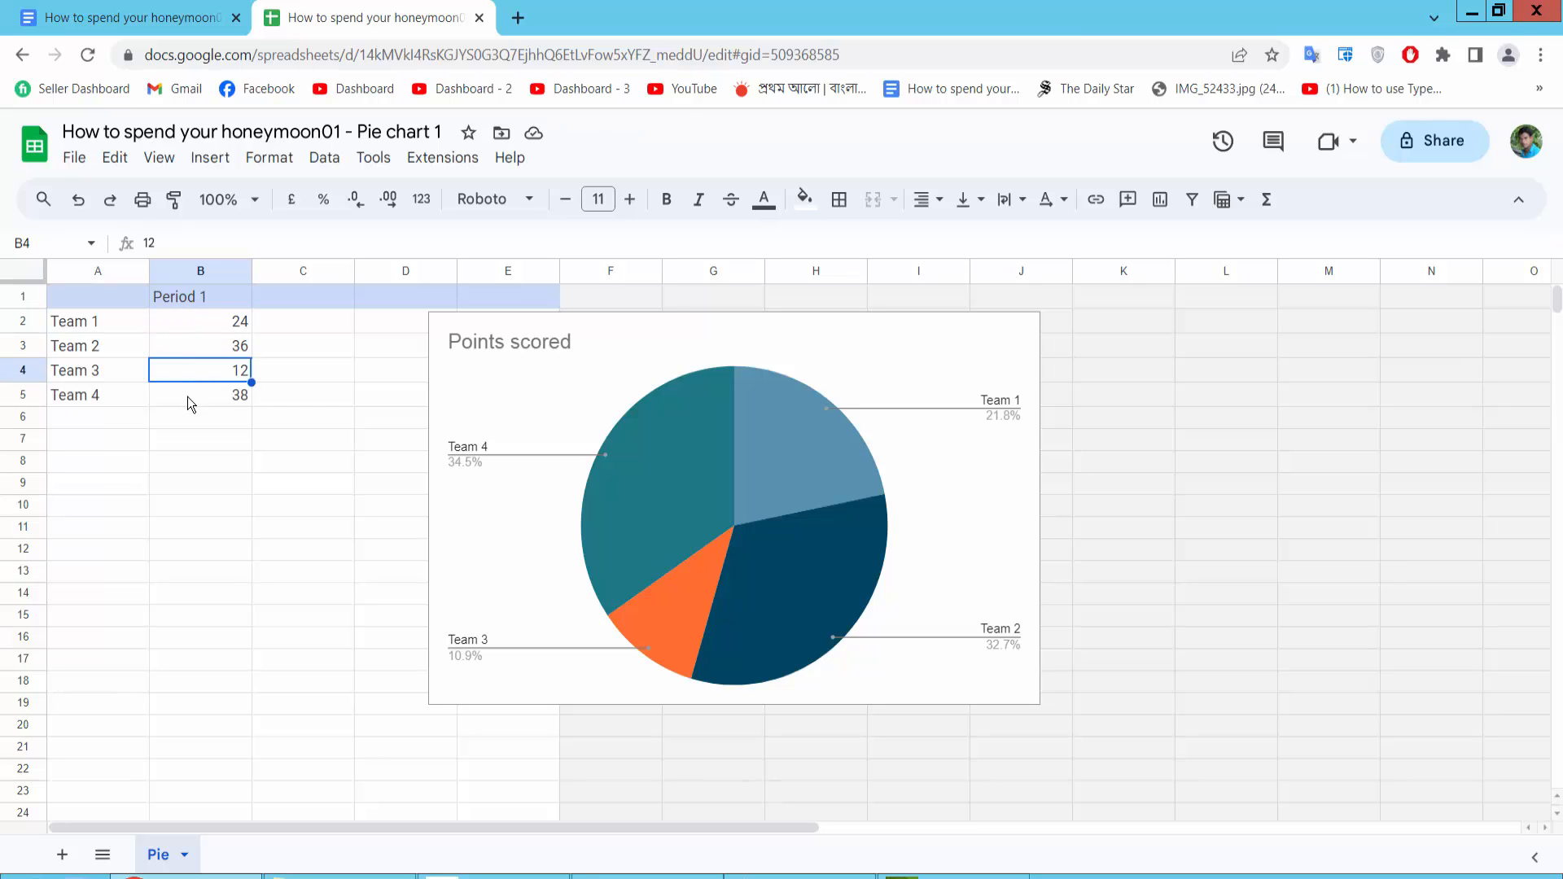
Copy "Rice Price" from the Notepad notes and paste it as the header of cell C1
click(296, 299)
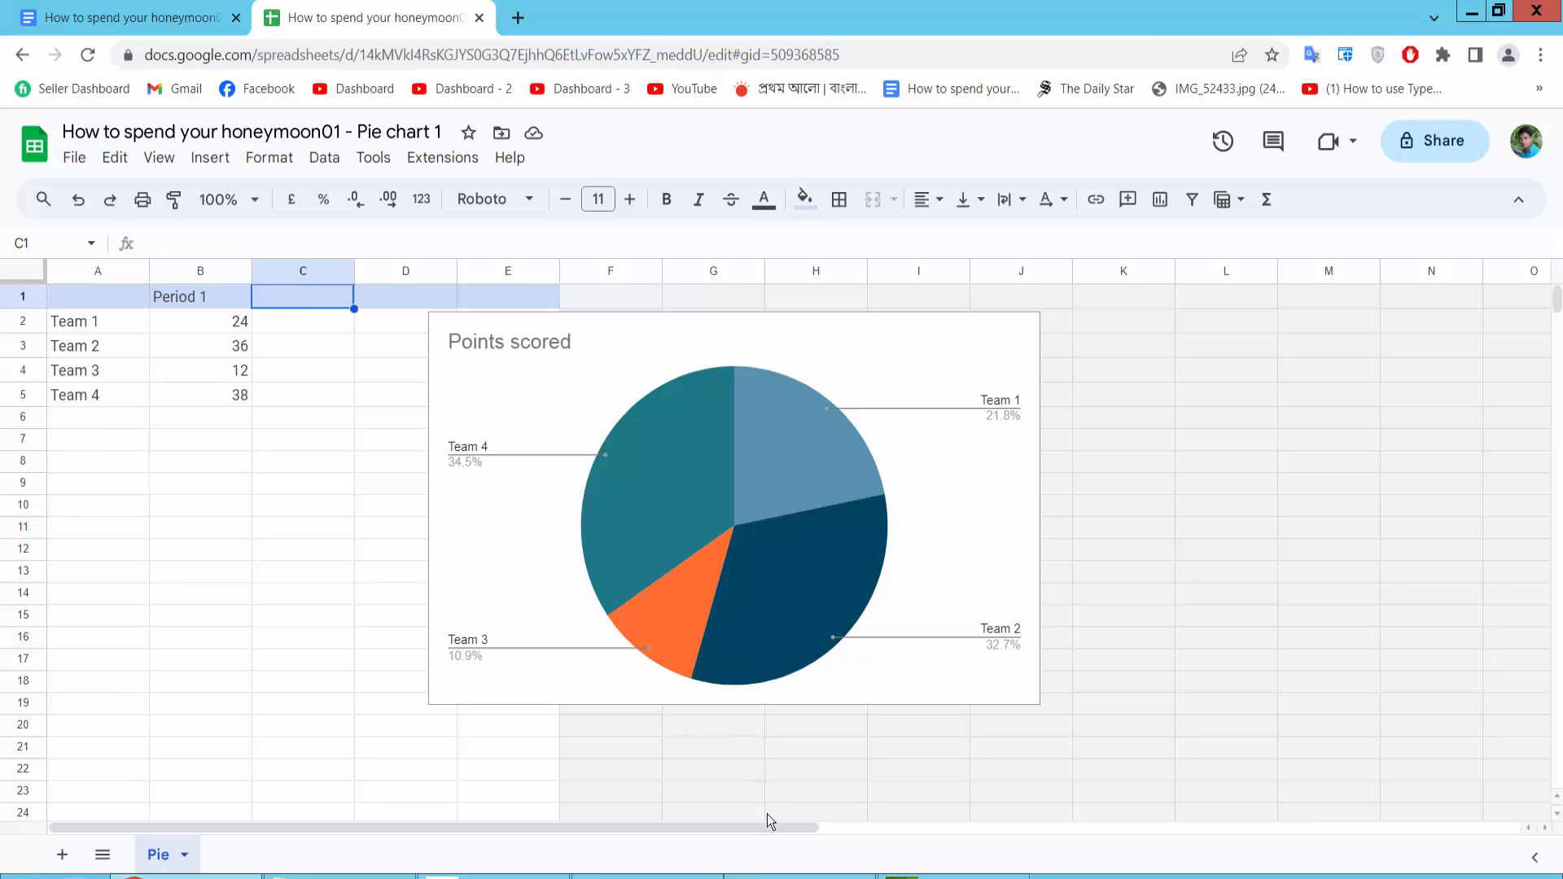
key(alt+Tab)
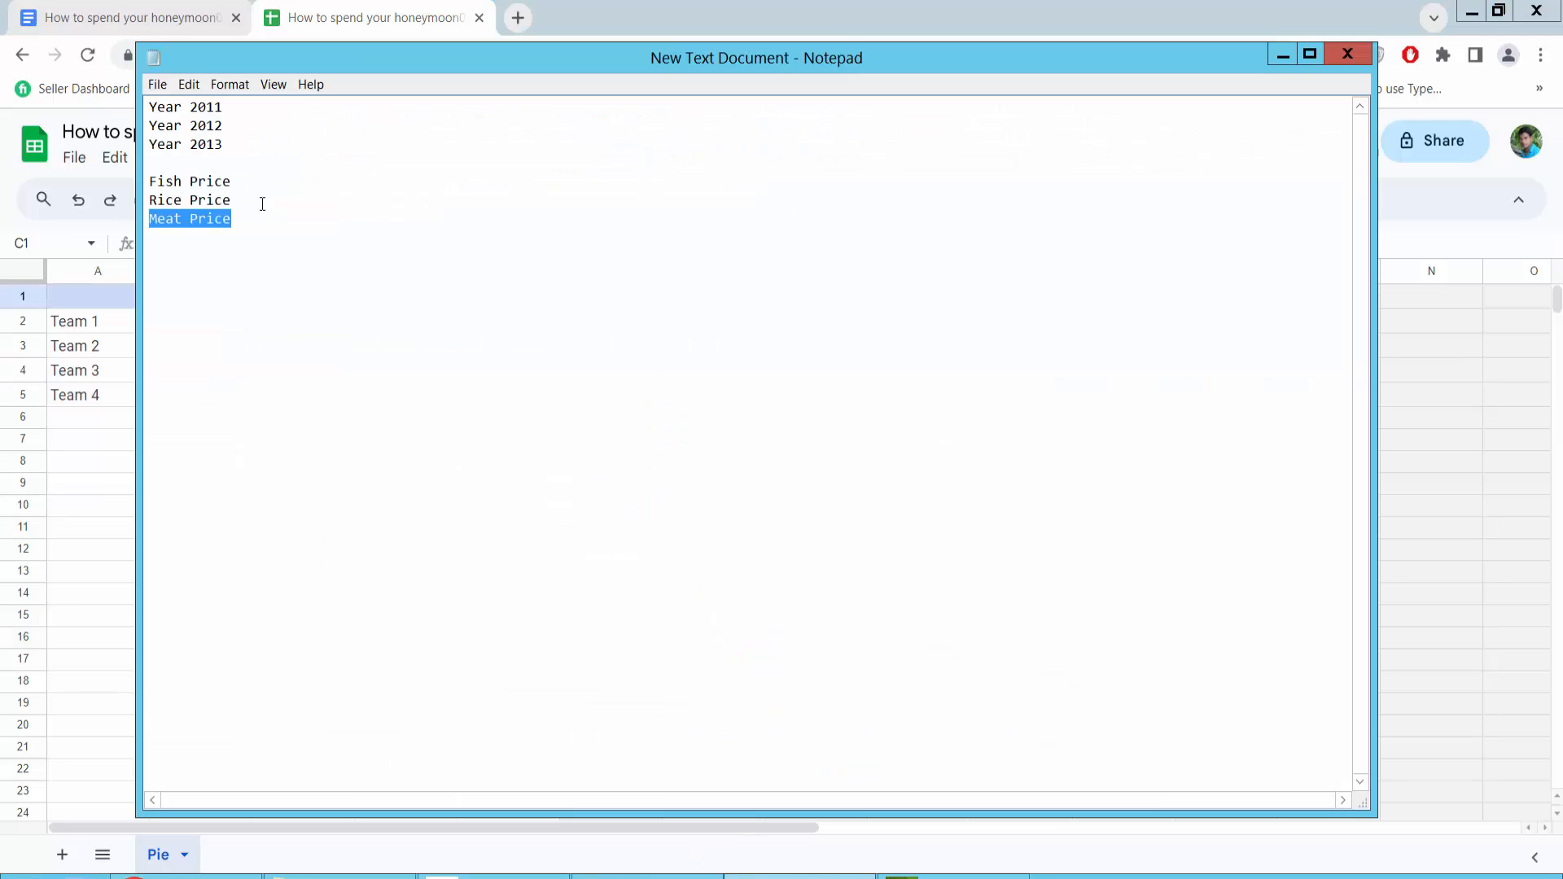
drag(234, 200, 135, 200)
key(ctrl+c)
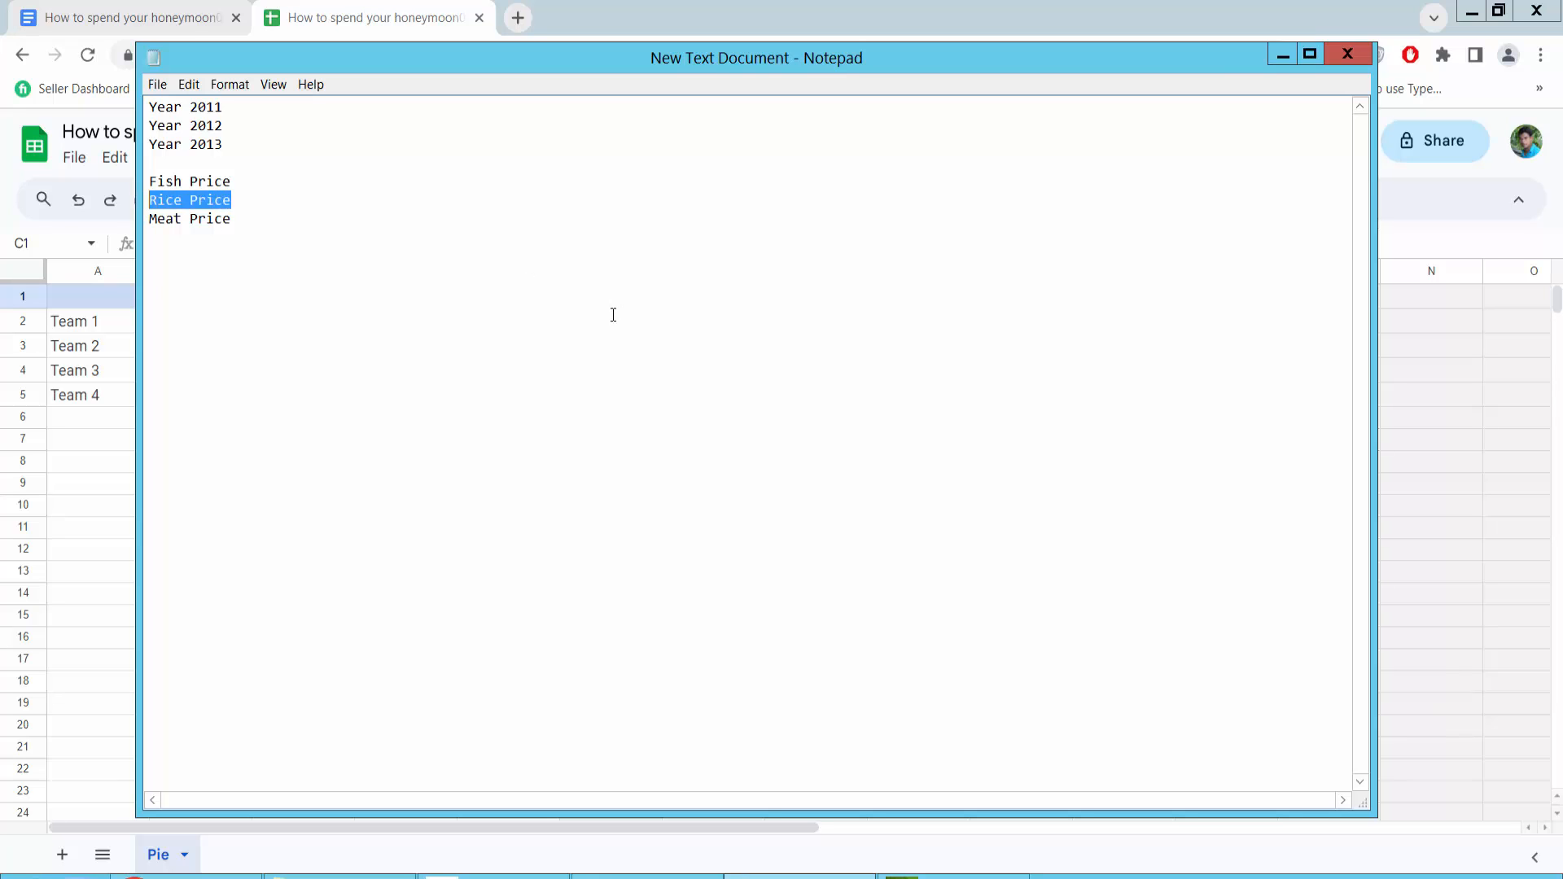
click(75, 512)
click(306, 297)
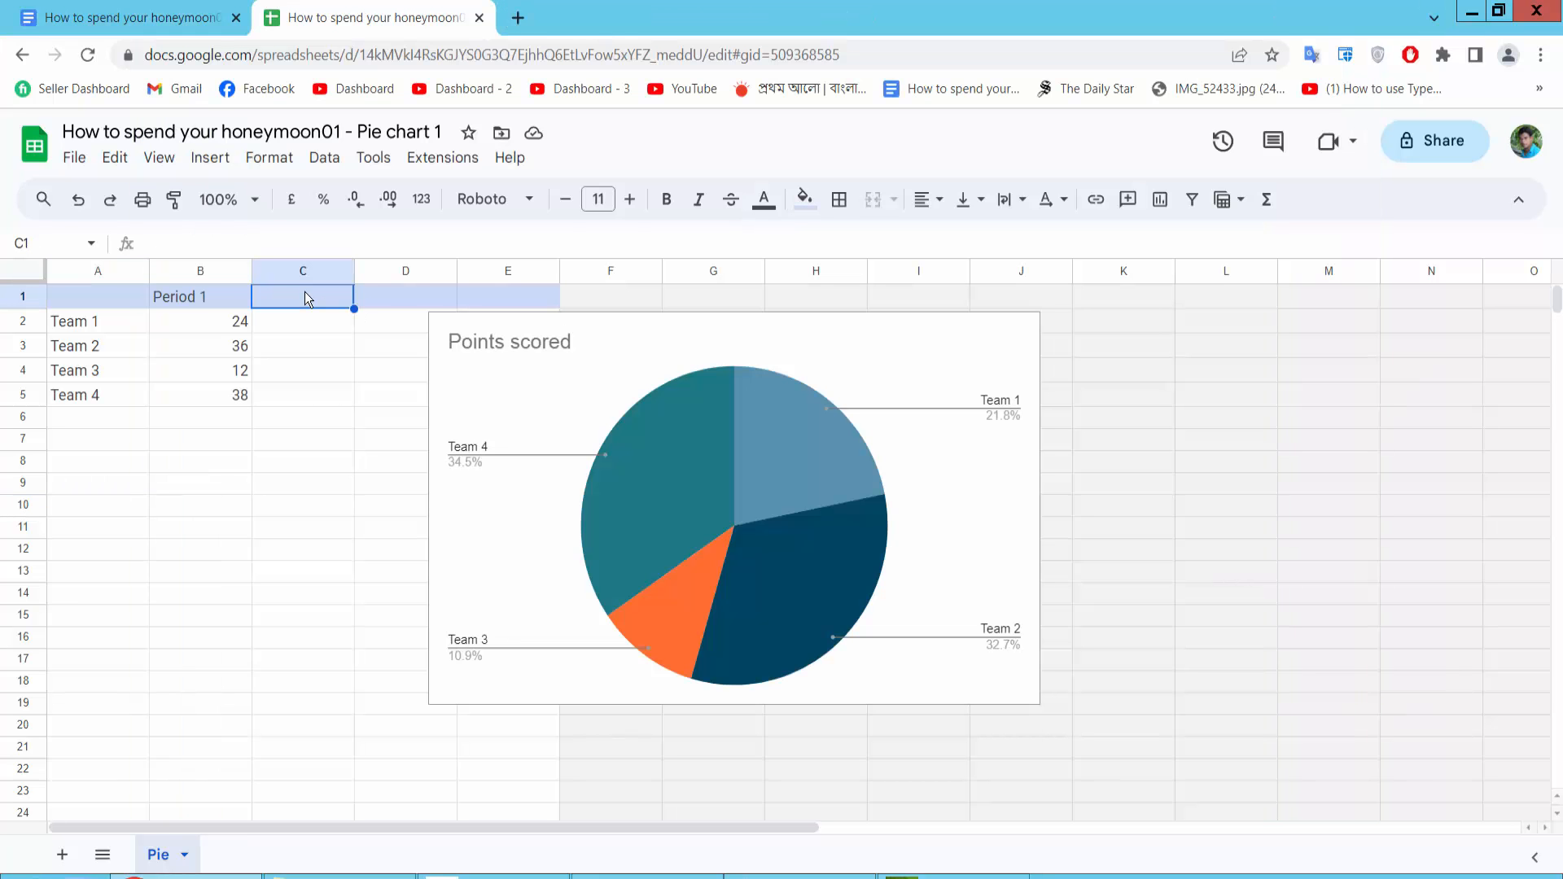
double_click(304, 293)
key(ctrl+v)
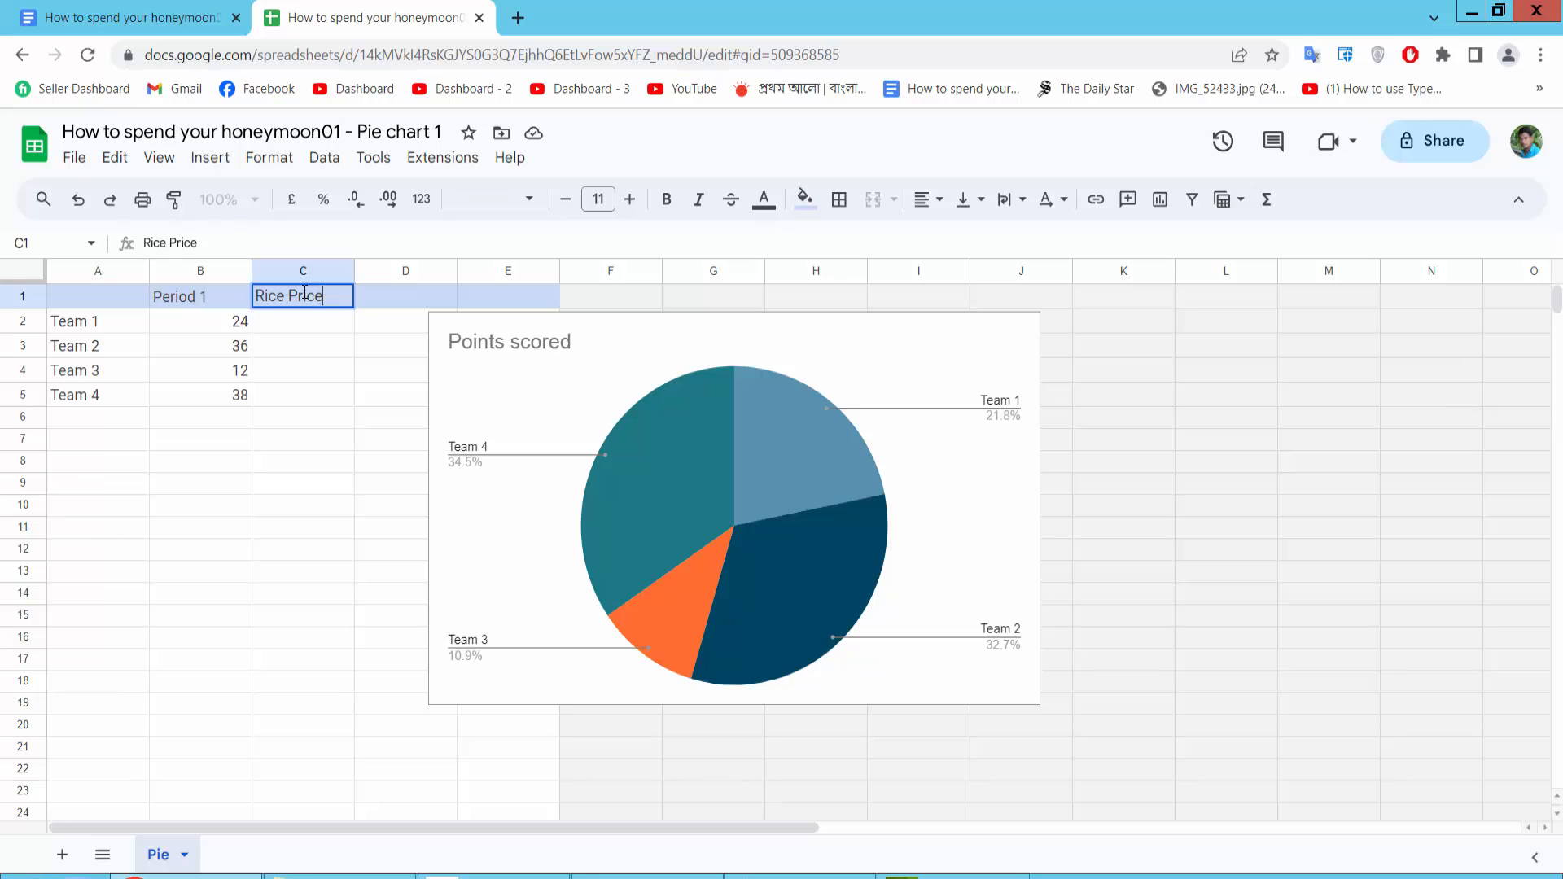
Copy "Fish Price" from the notes and paste it over the "Period 1" header in cell B1
click(681, 875)
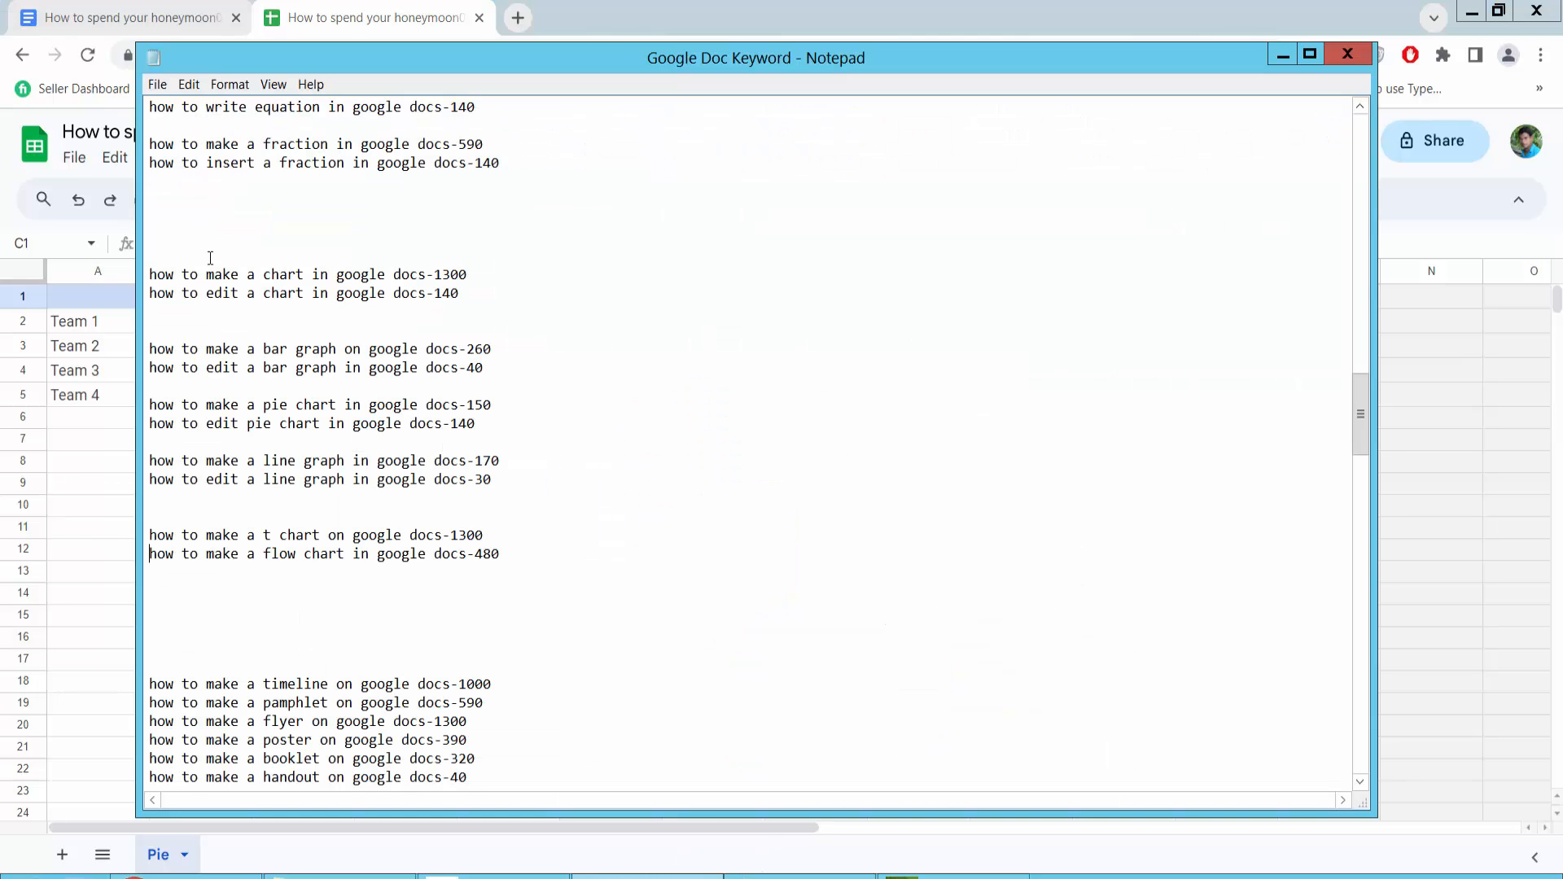
click(1284, 56)
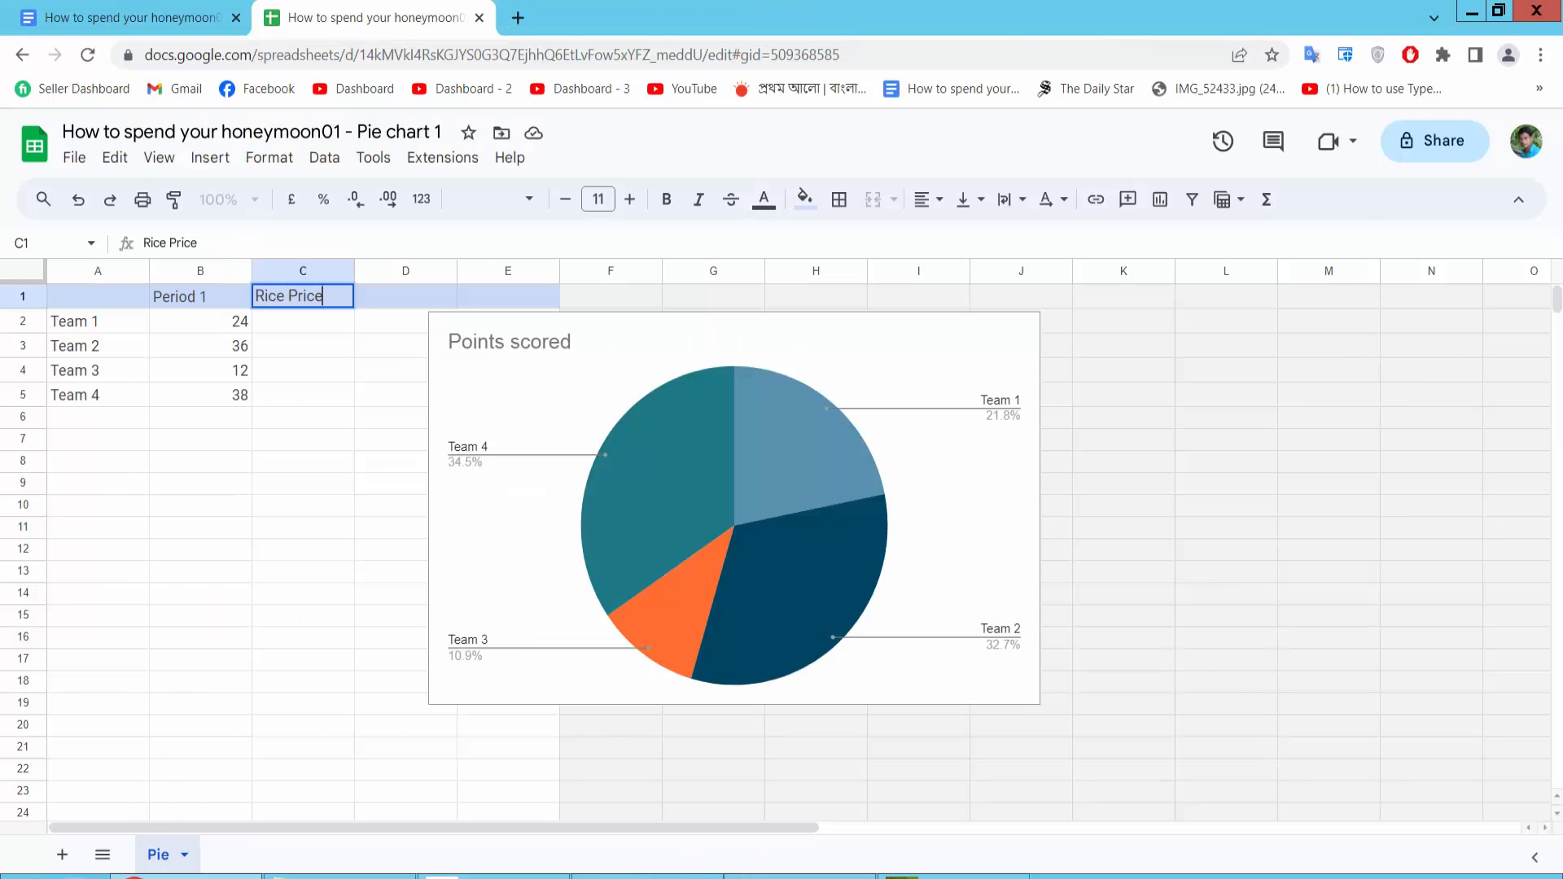
click(749, 876)
drag(234, 181, 130, 175)
key(ctrl+c)
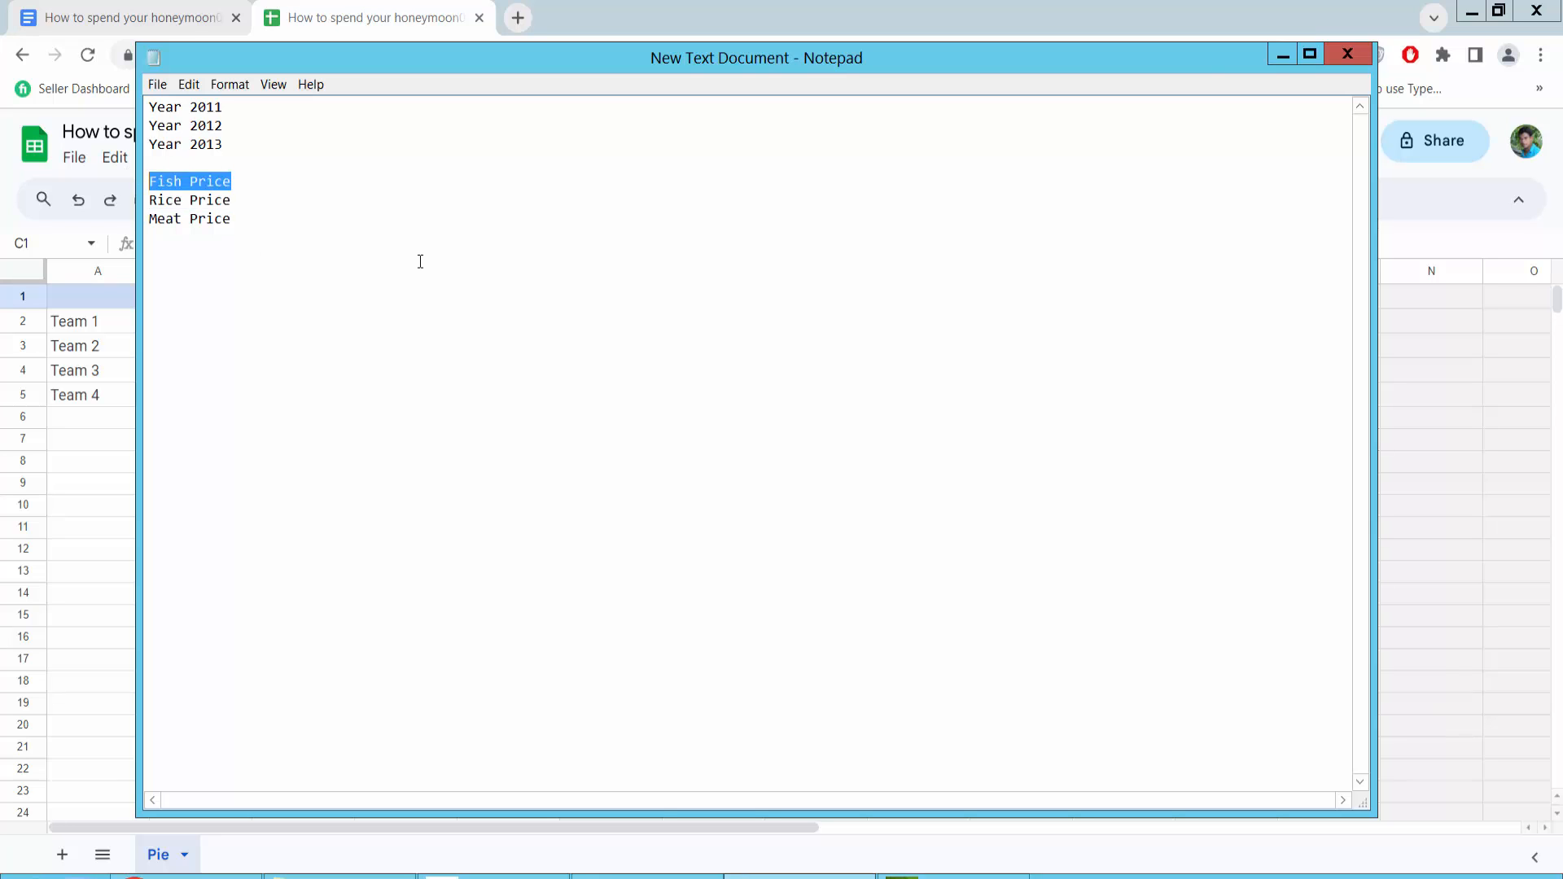
click(104, 304)
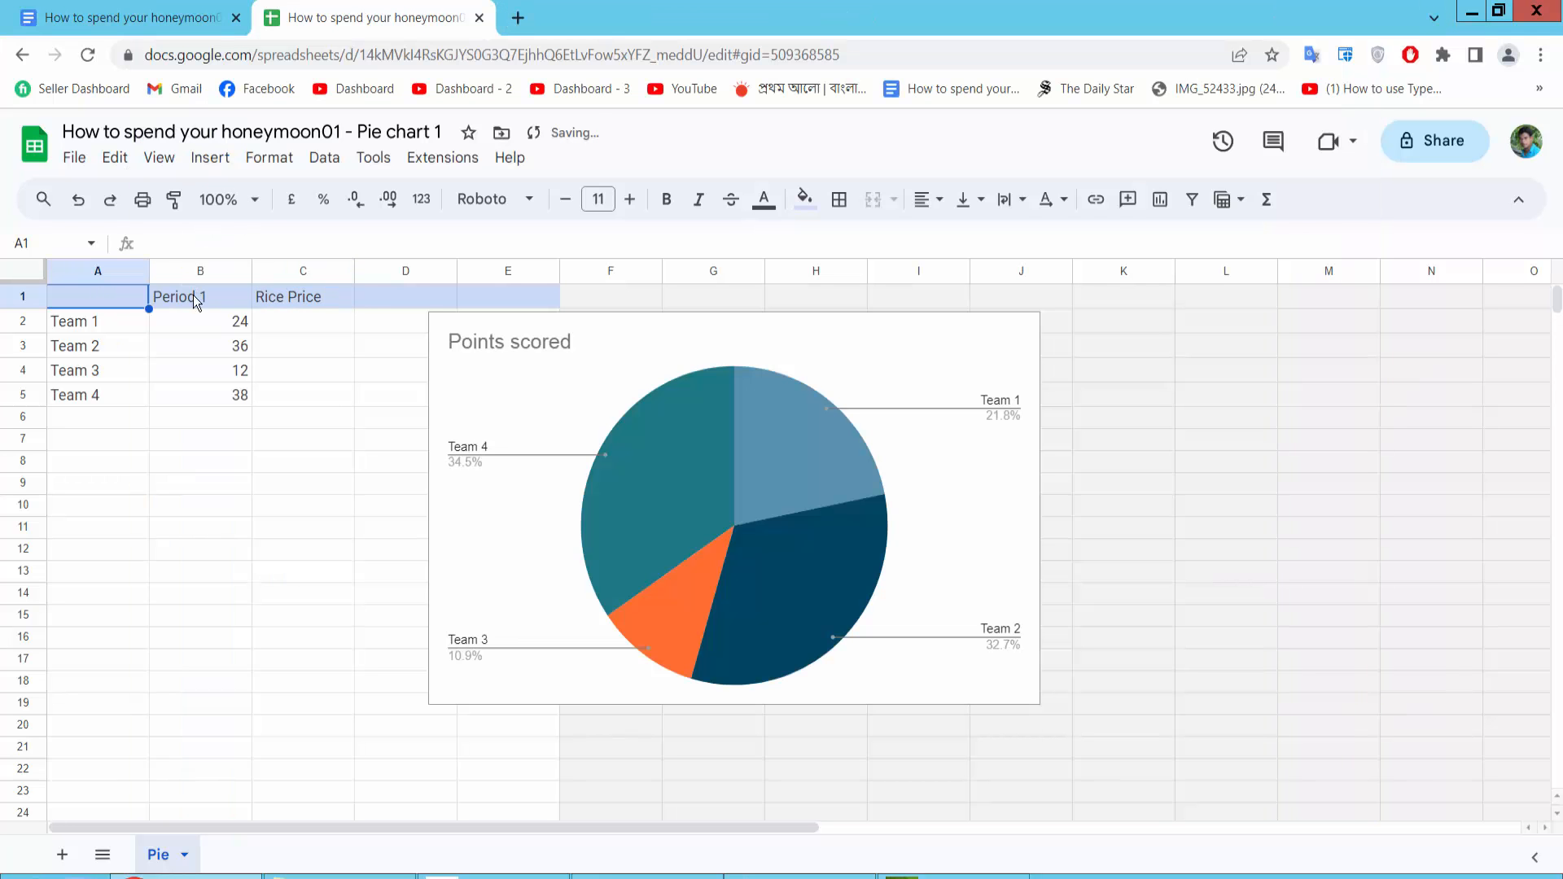
double_click(213, 298)
drag(213, 298, 155, 295)
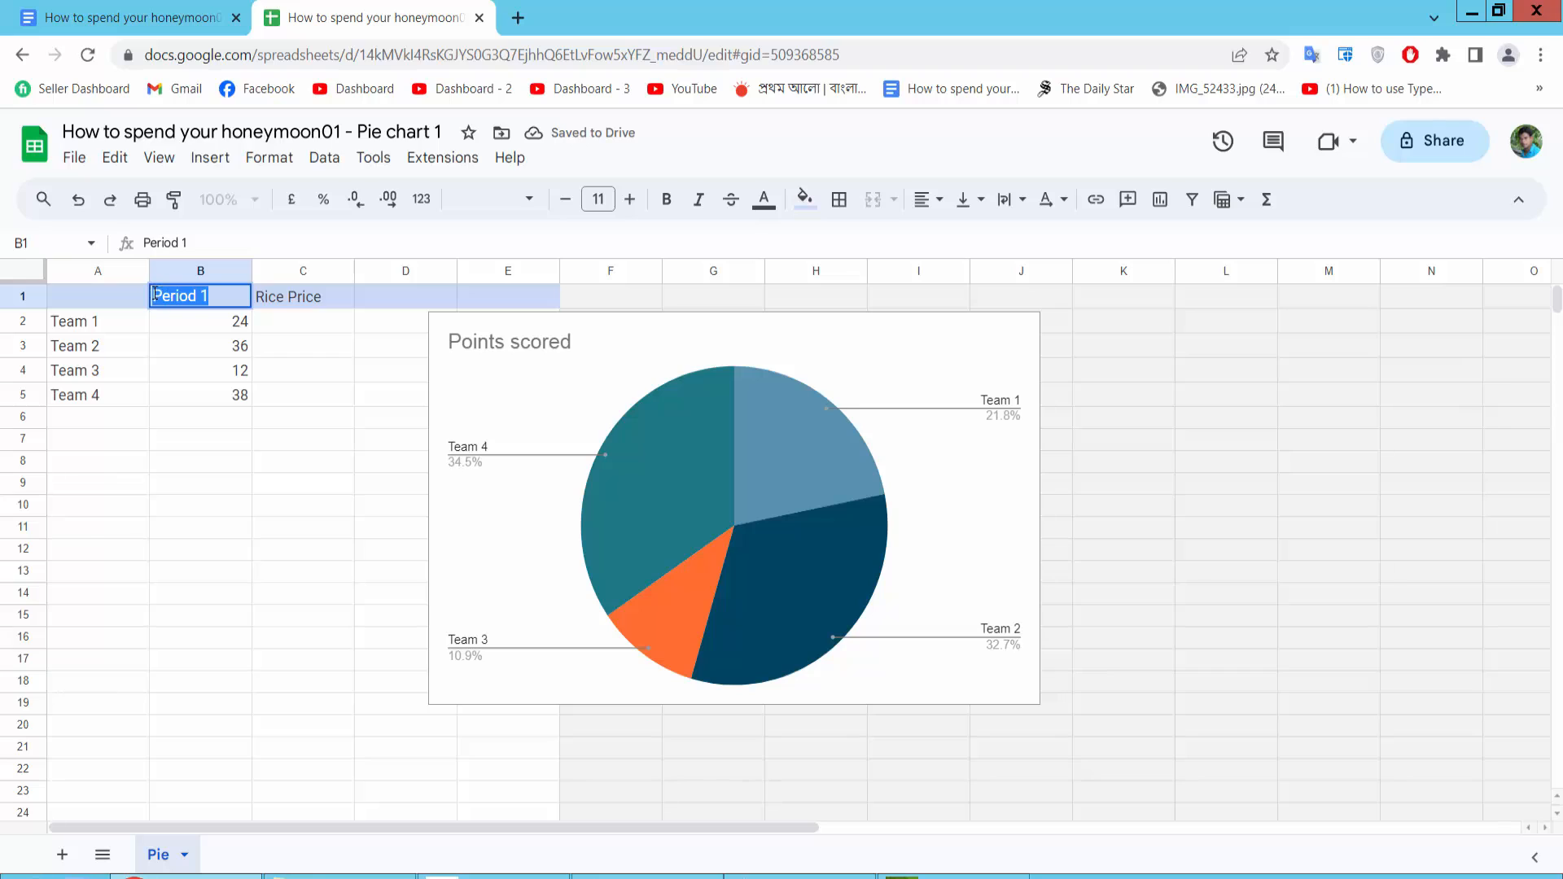
key(ctrl+v)
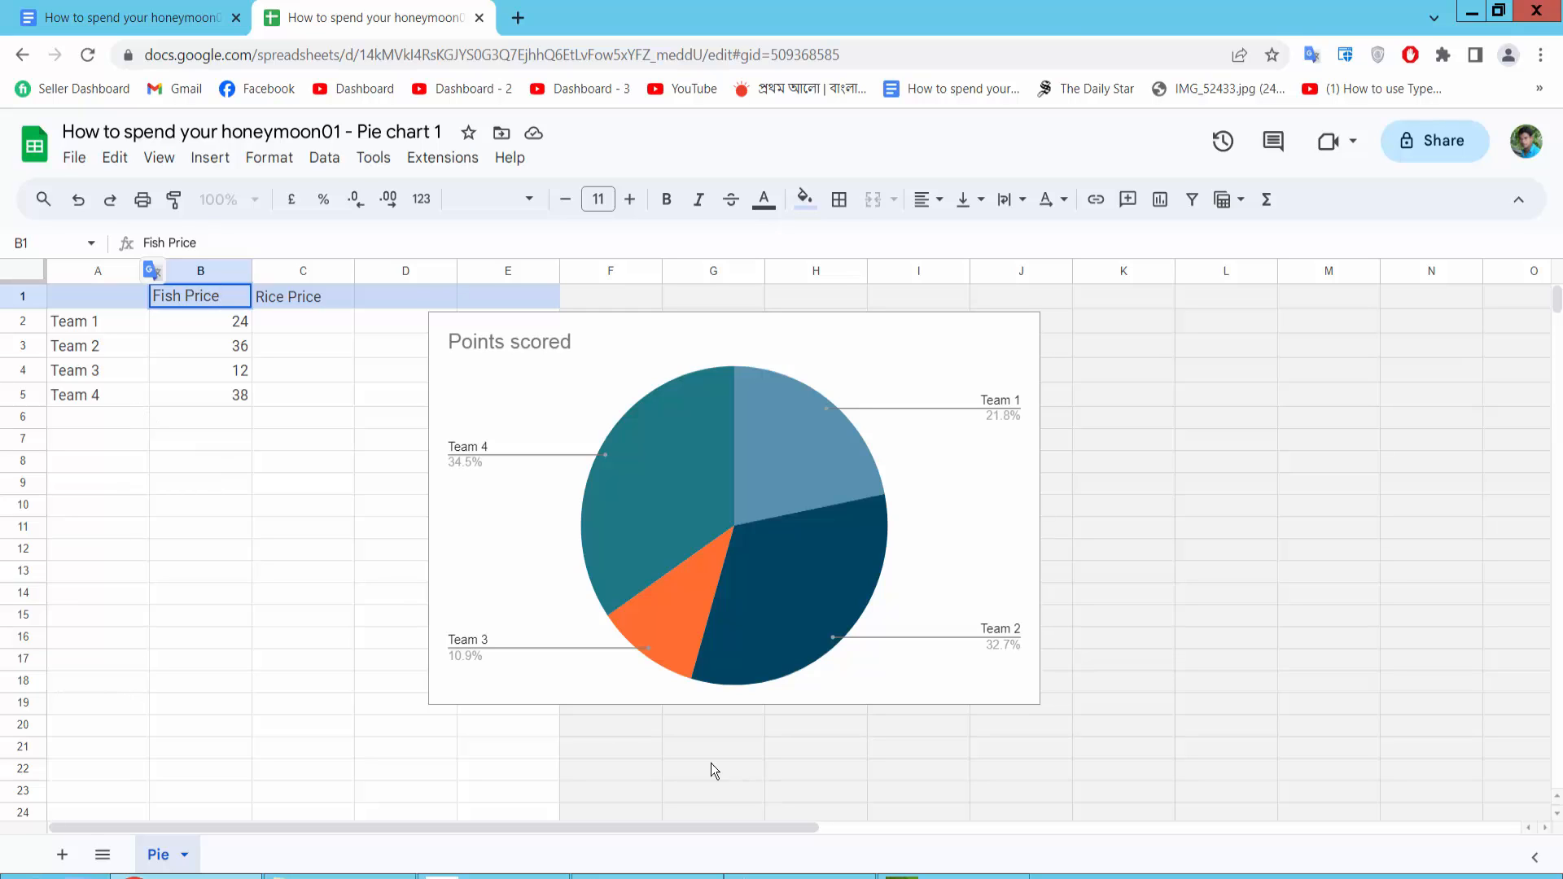
Copy "Year 2011" from the notes and paste it over the "Team 1" label in cell A2
key(alt+Tab)
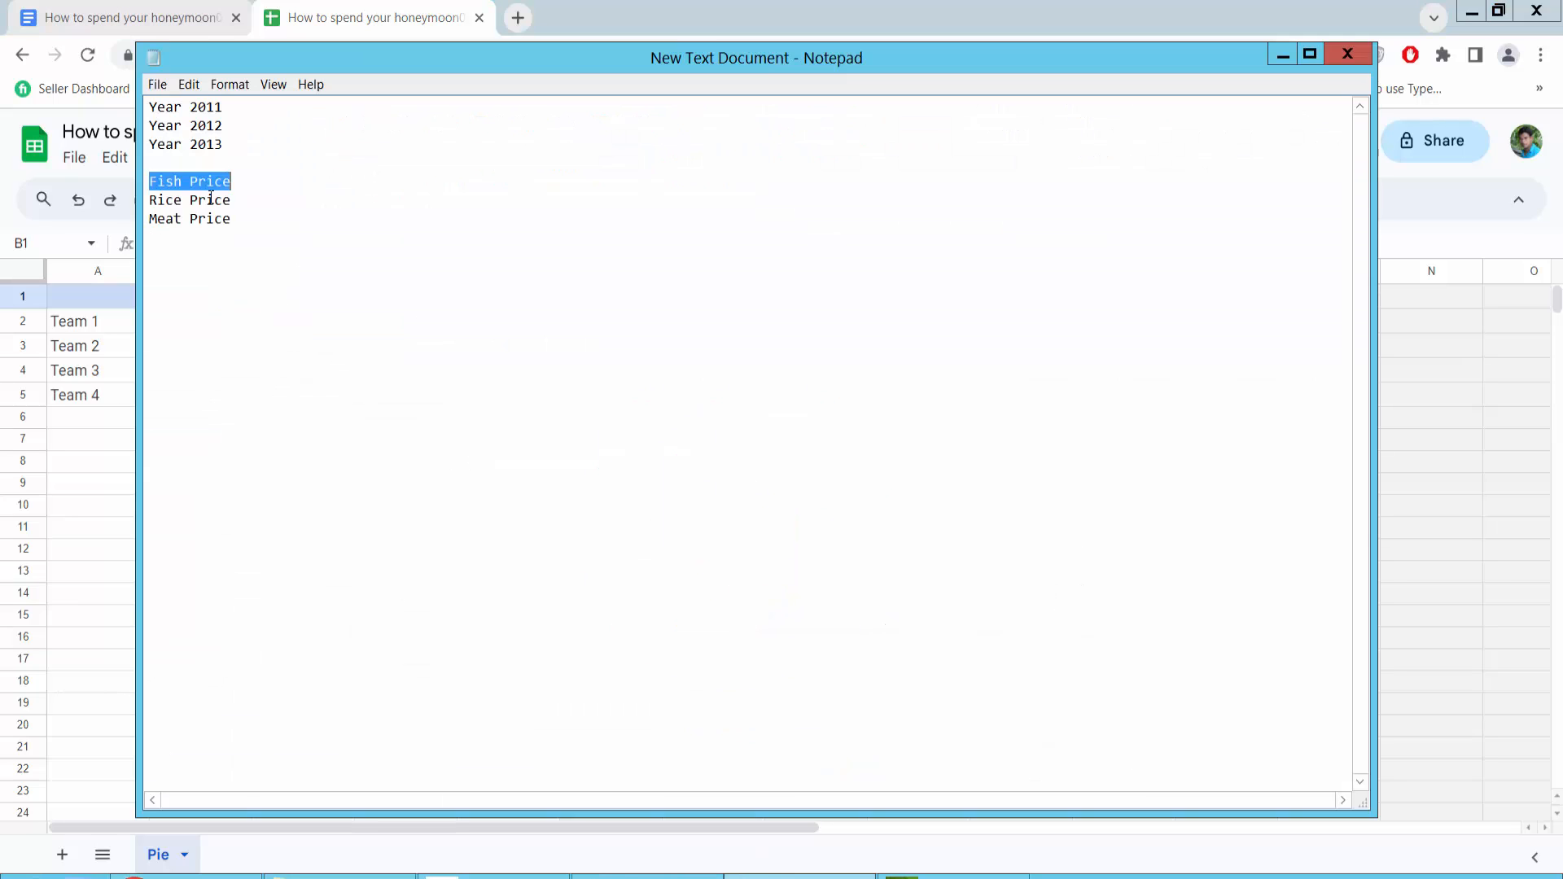
drag(246, 109, 52, 104)
key(ctrl+c)
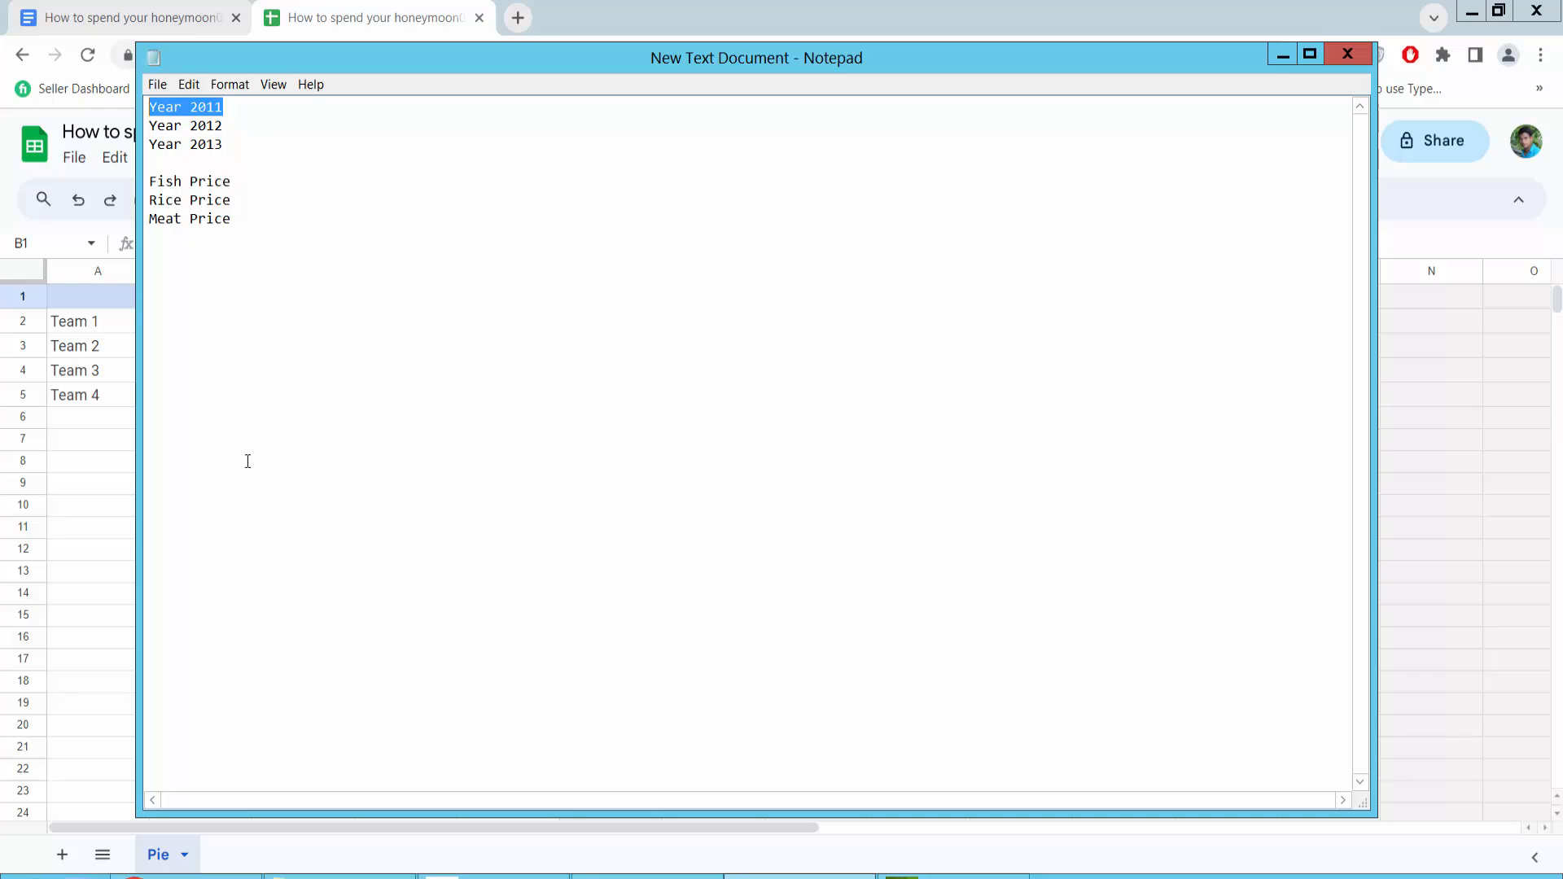
key(alt+Tab)
click(92, 492)
click(104, 349)
click(103, 331)
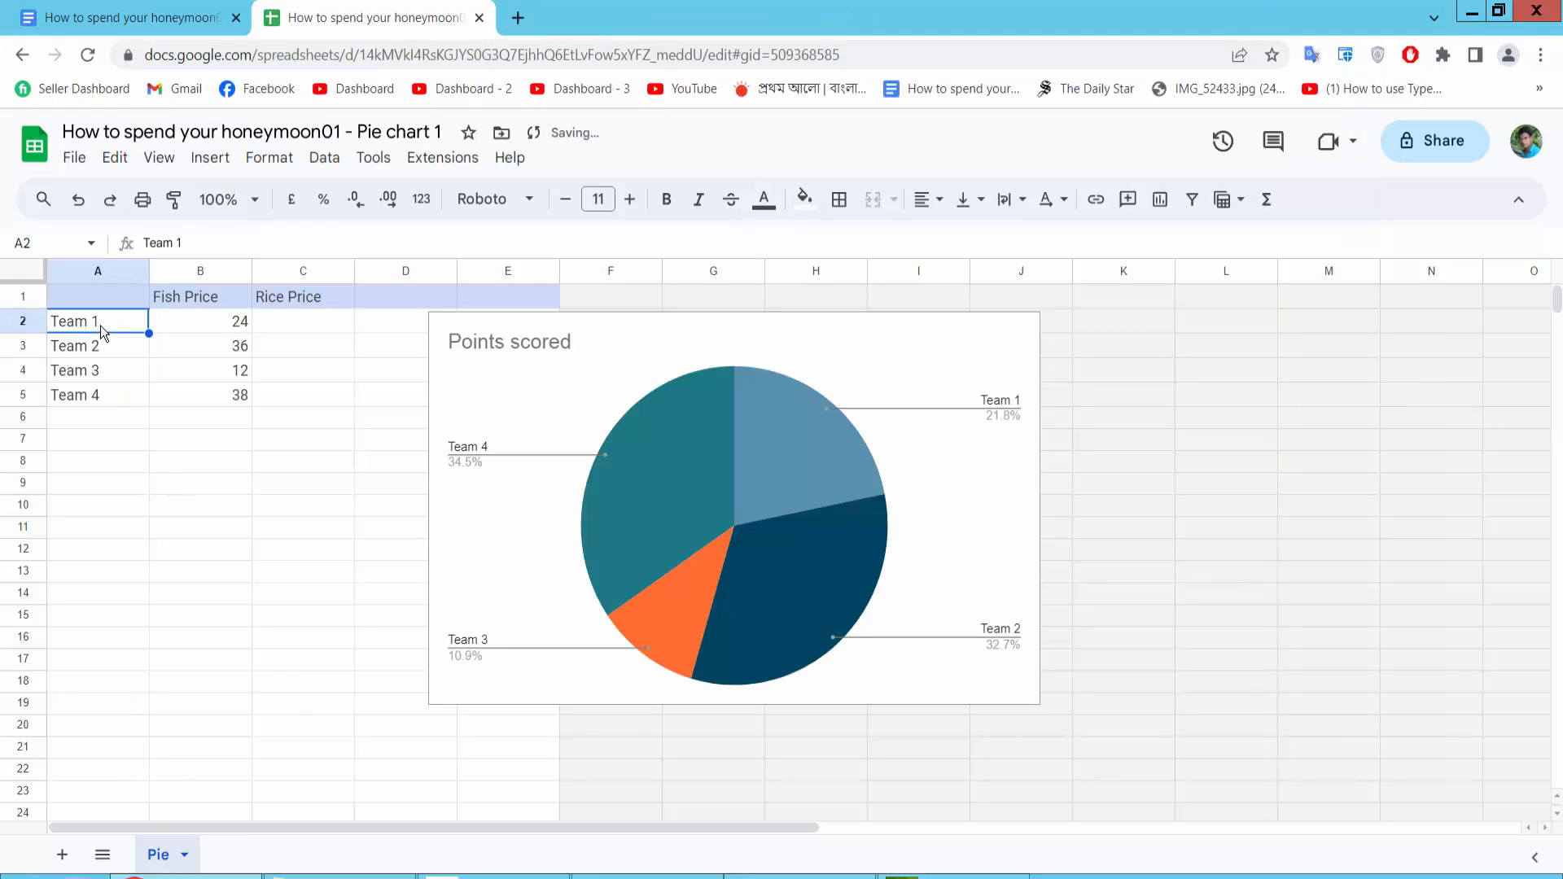
double_click(108, 331)
drag(108, 332, 37, 376)
key(ctrl+v)
Relabel cells A3 to A5 as Year 2012, Year 2013 and Year 2014
click(106, 348)
double_click(114, 347)
key(ctrl+v)
text(2)
click(108, 371)
double_click(111, 370)
key(ctrl+v)
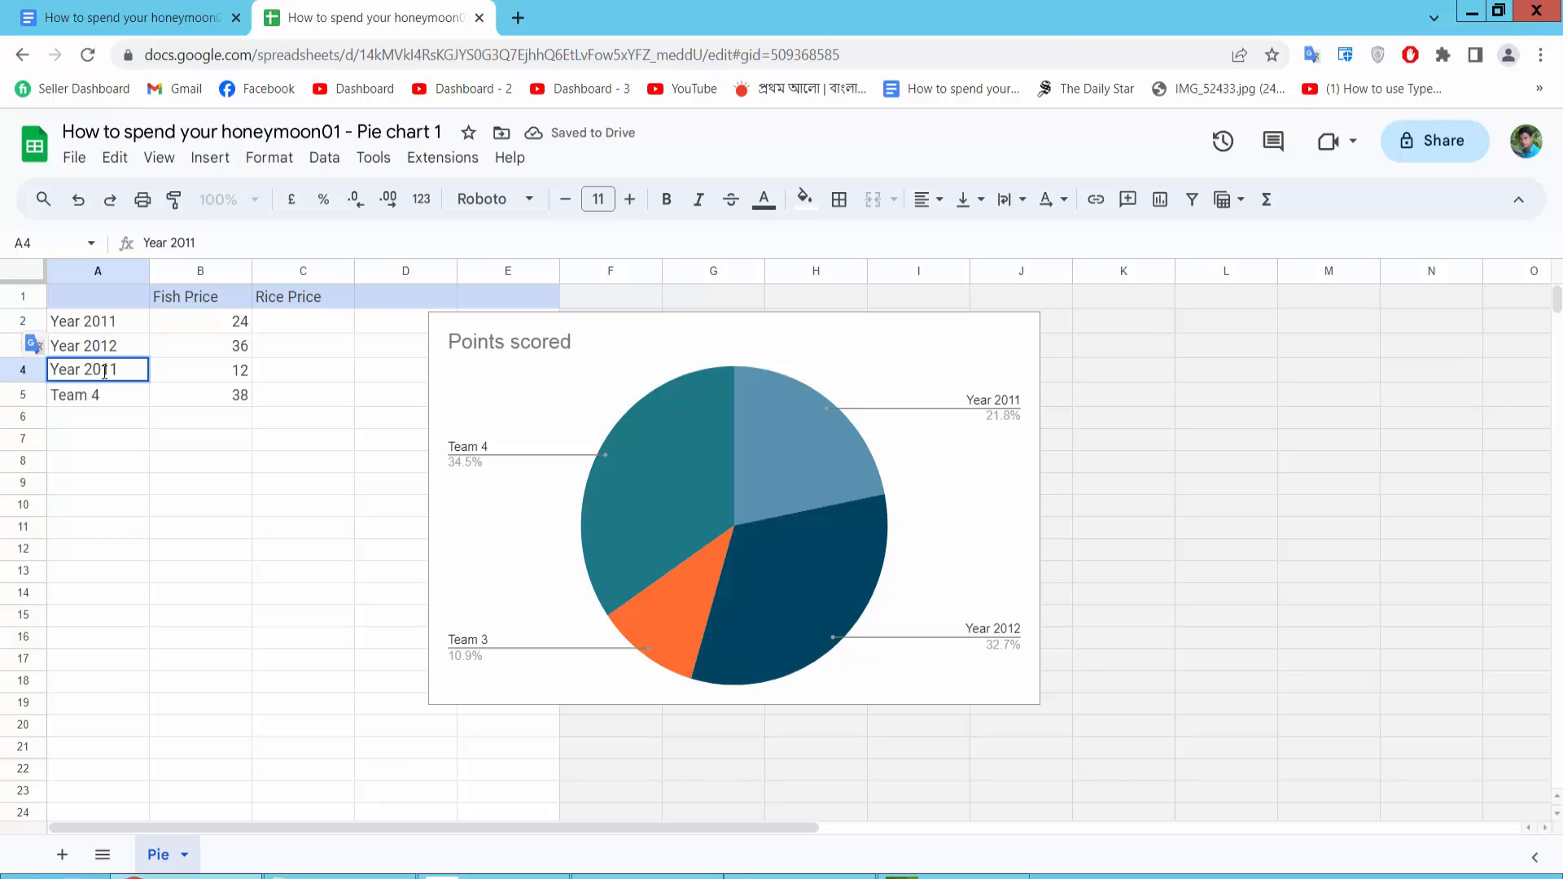
drag(109, 371, 118, 368)
text(3)
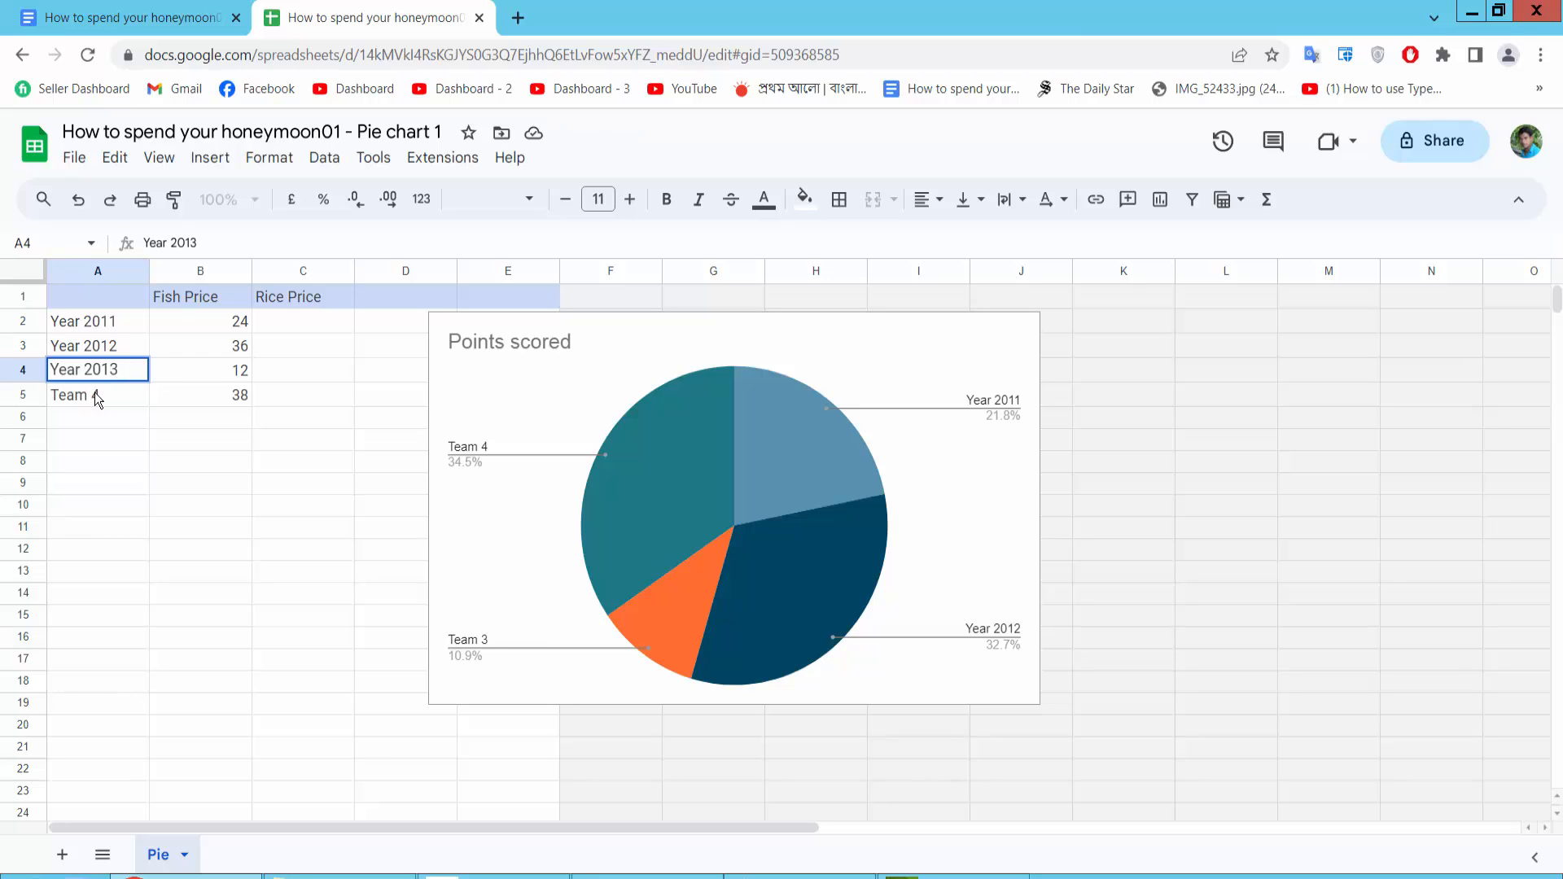
double_click(112, 393)
mouse_move(111, 394)
mouse_down()
mouse_move(34, 397)
mouse_move(124, 393)
mouse_up()
key(ctrl+v)
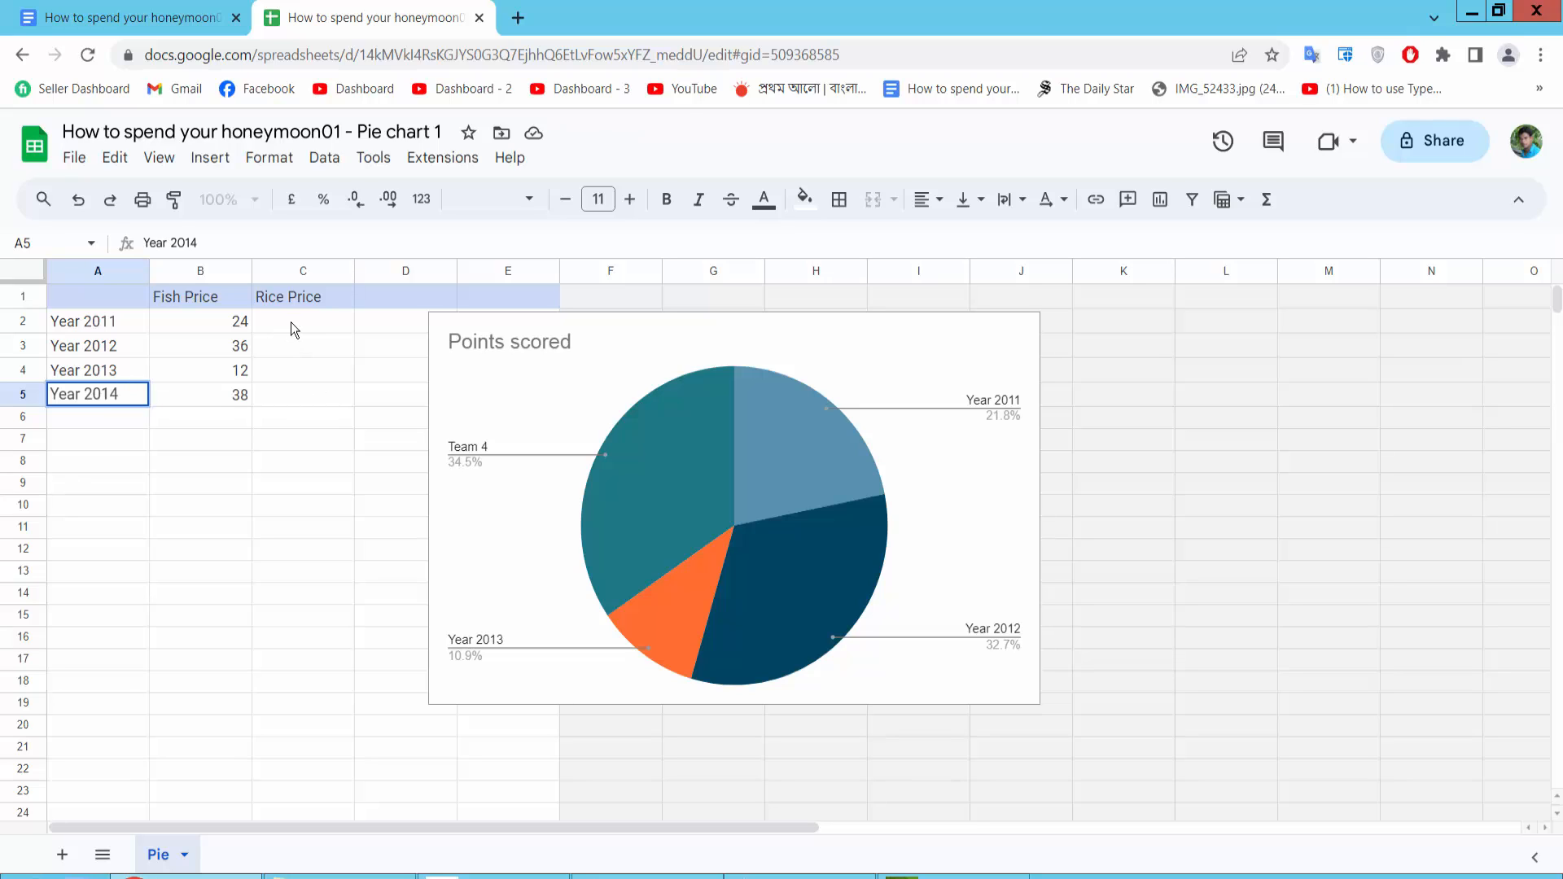
Change the Fish Price values for Year 2013 to 40 and Year 2014 to 50
click(216, 327)
click(219, 348)
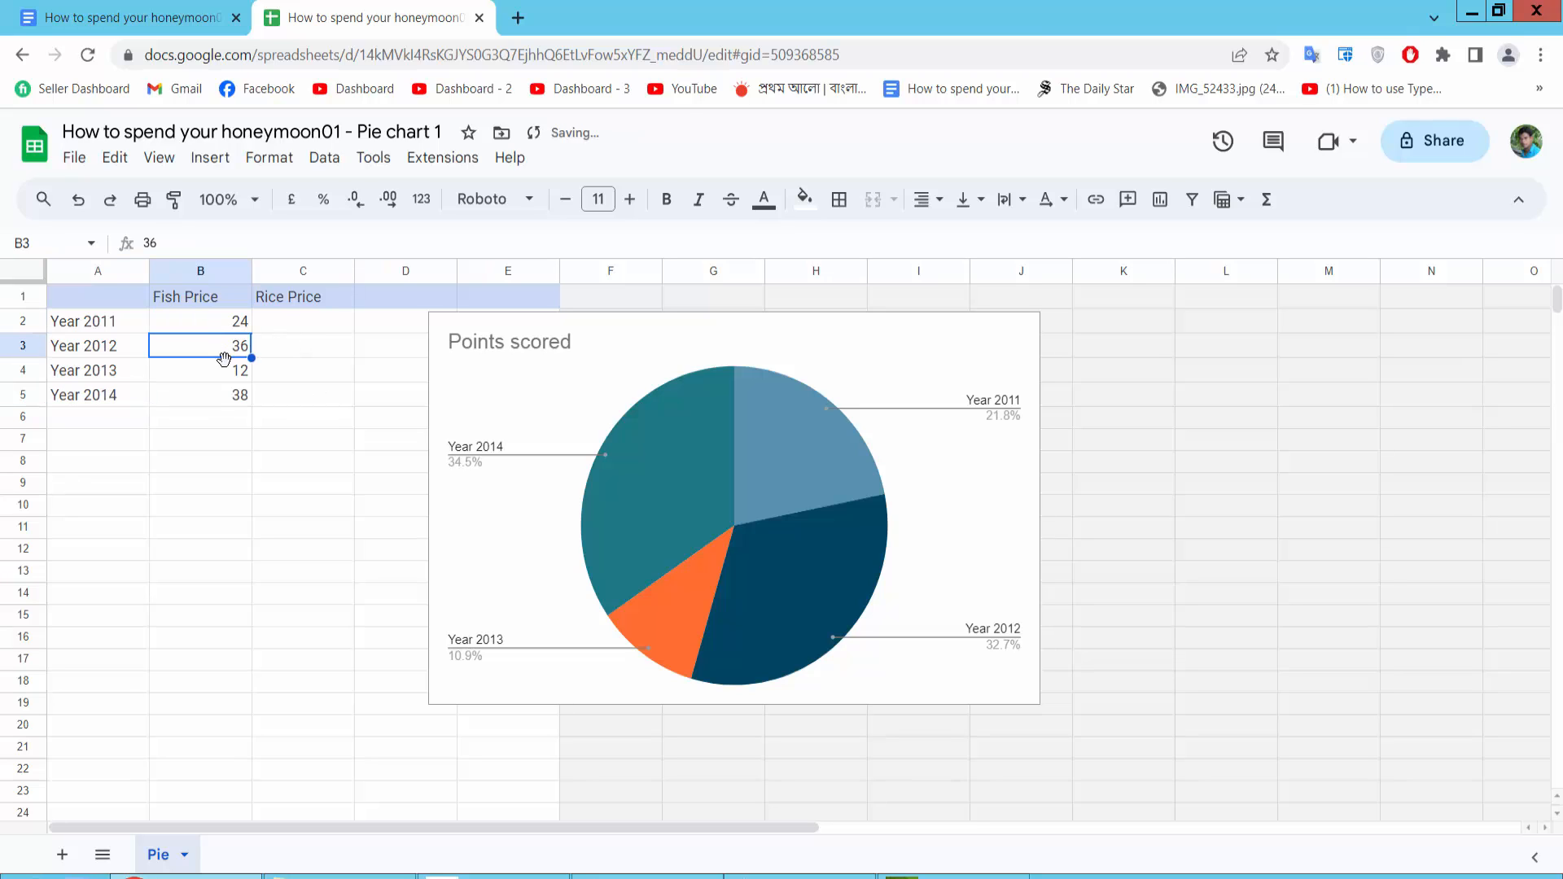
click(223, 370)
double_click(226, 374)
double_click(242, 370)
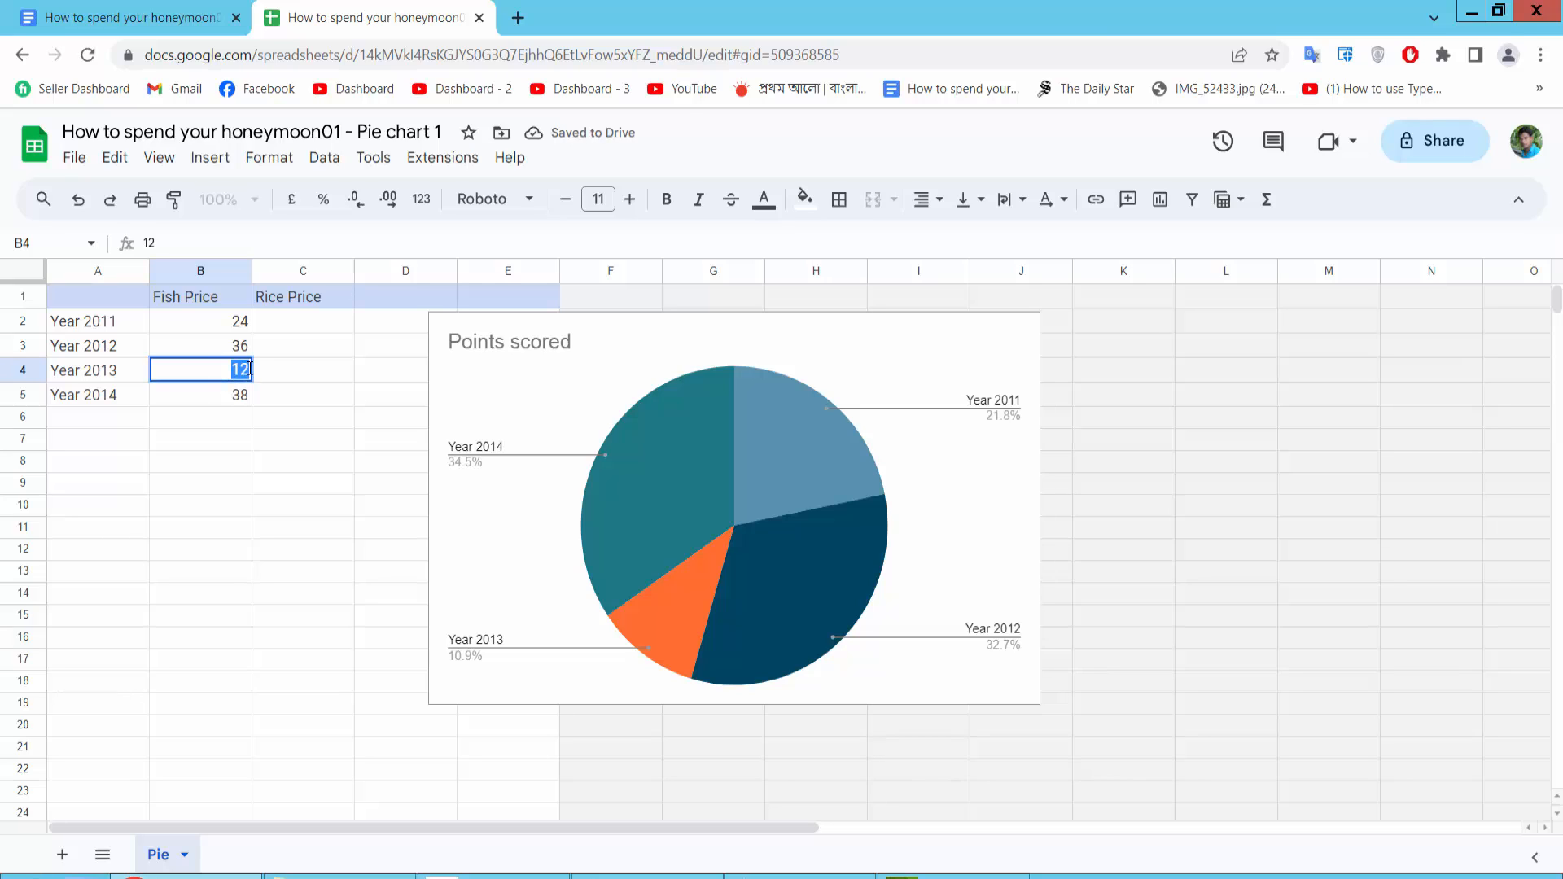
text(40)
click(238, 394)
double_click(242, 394)
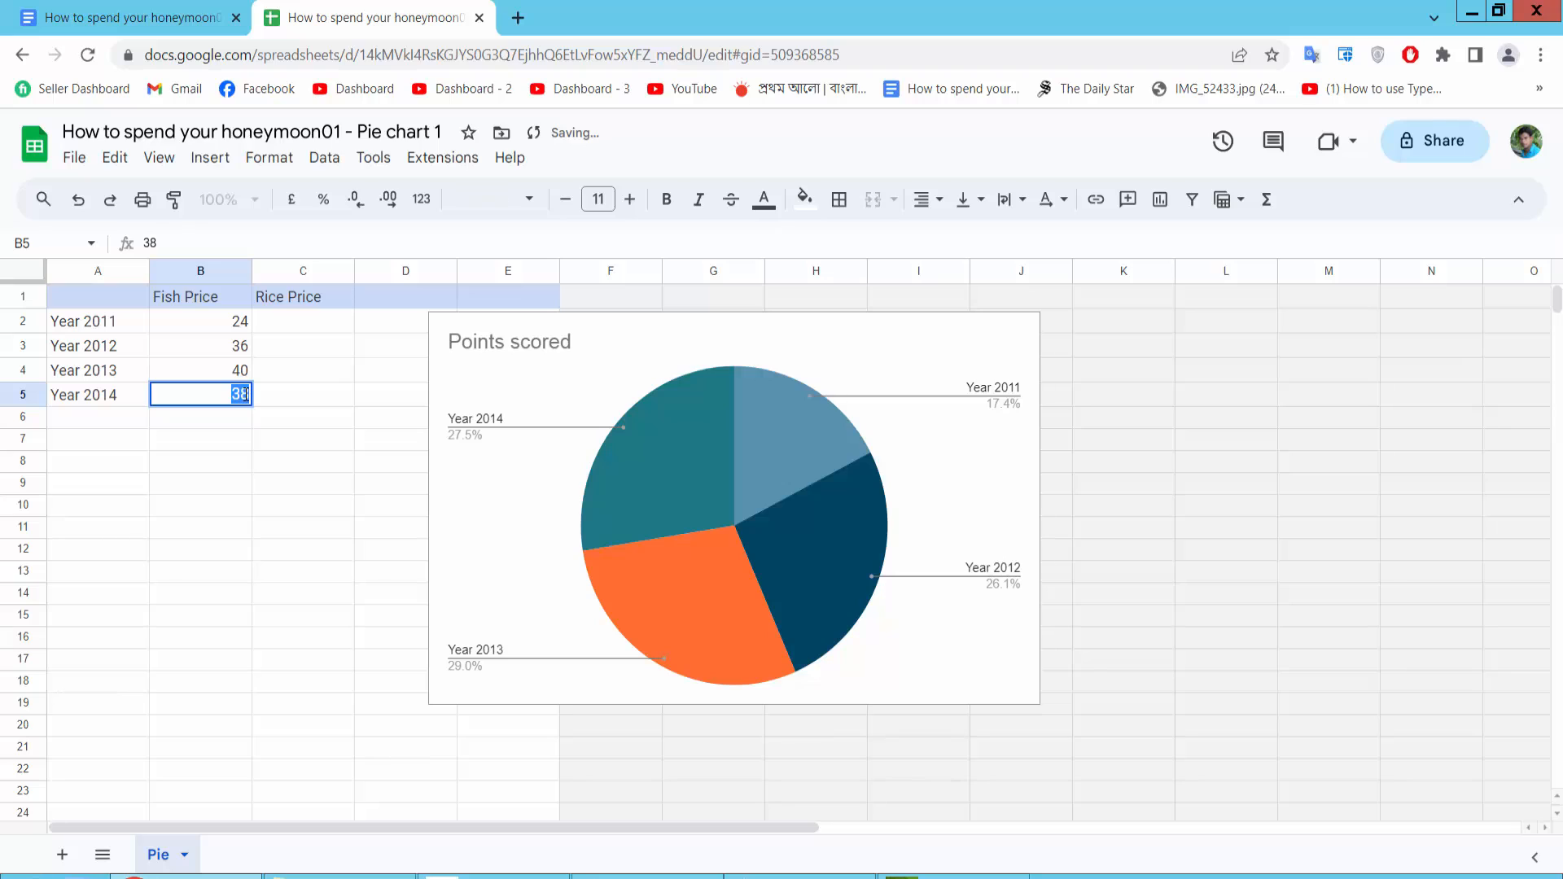
text(50)
Enter Rice Price values 50, 75, 100 and 120 for Years 2011 to 2014 in column C
click(297, 323)
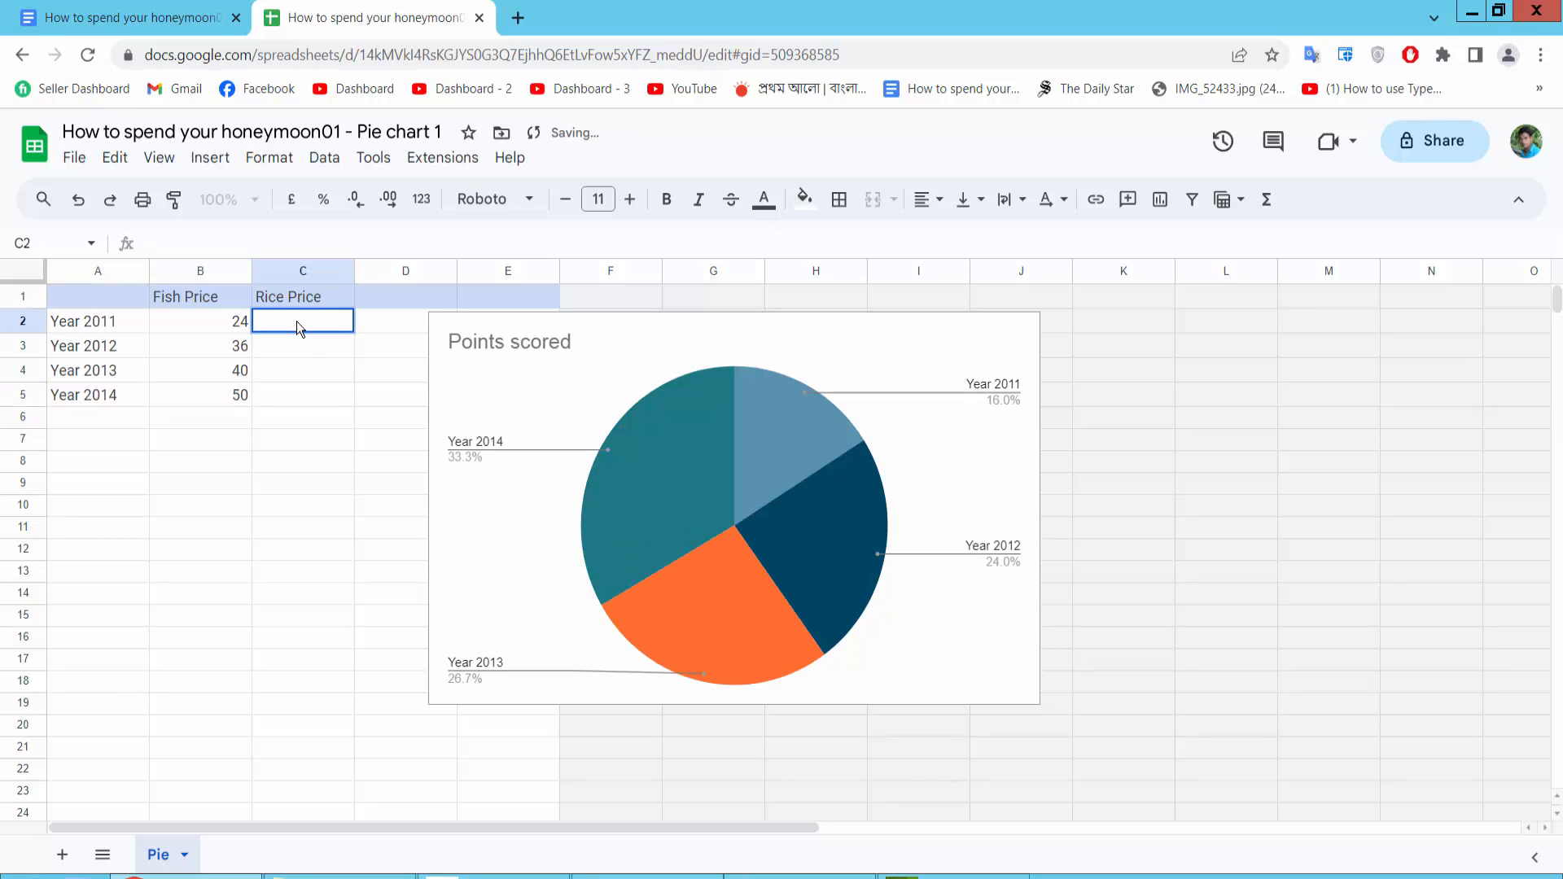
text(50)
click(286, 350)
text(75)
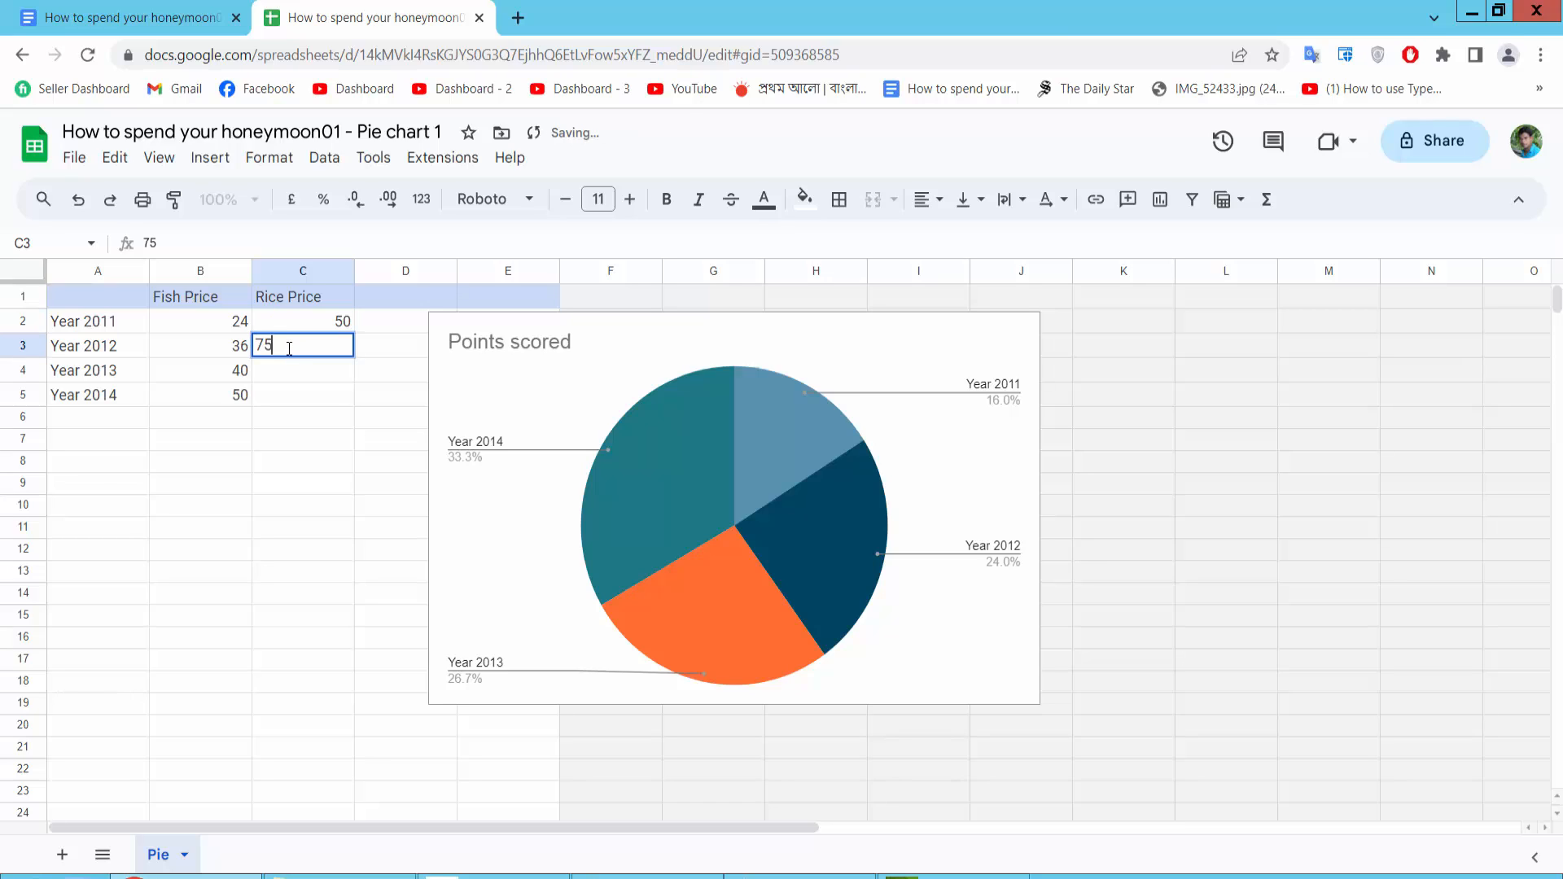
click(295, 368)
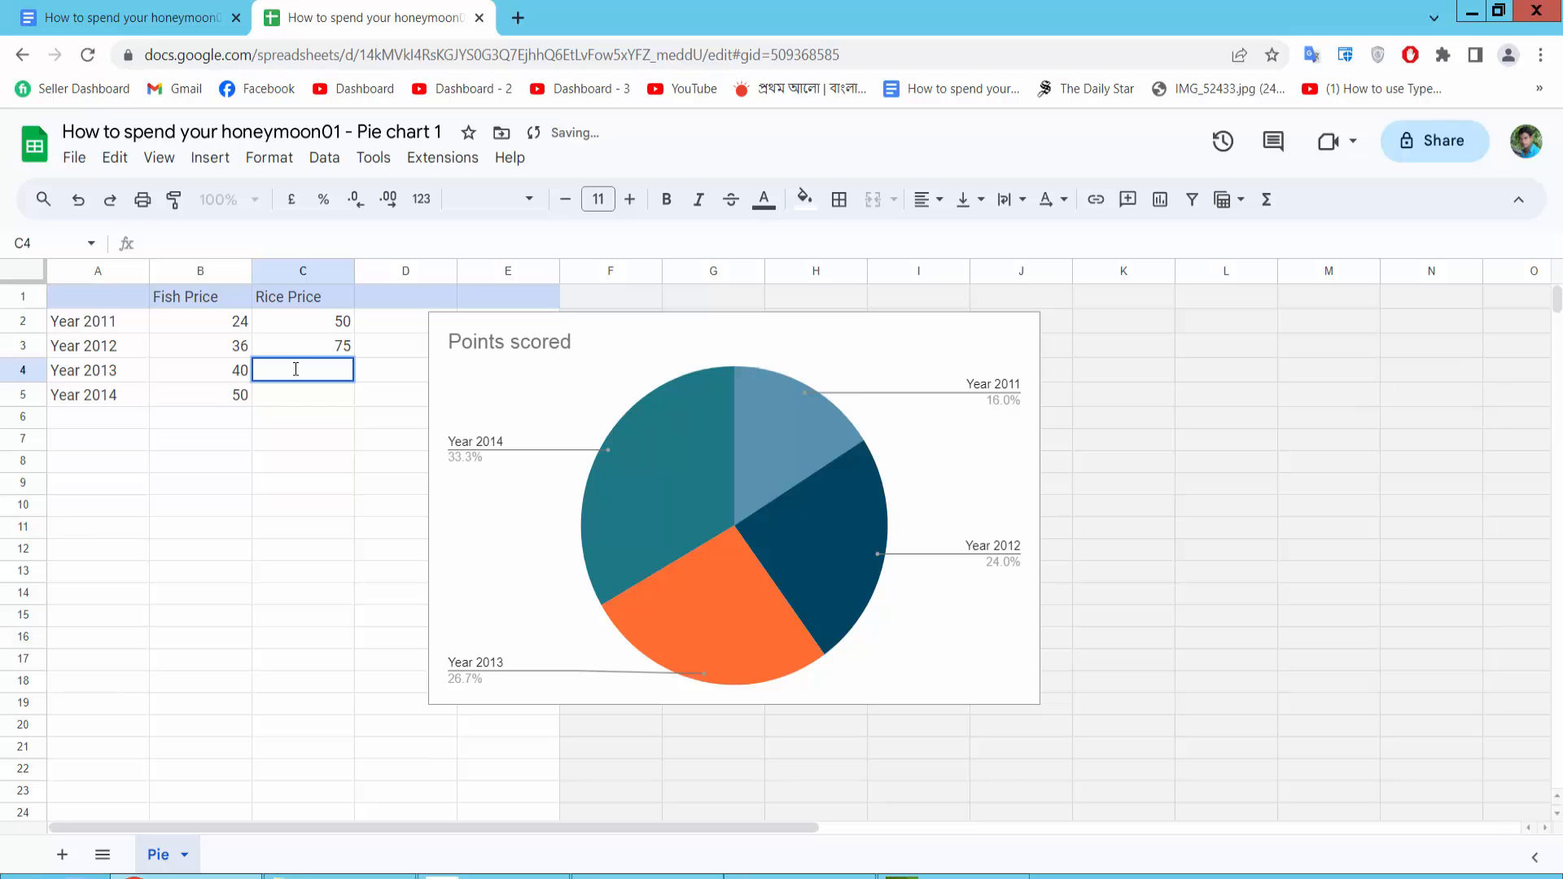
text(100)
click(291, 394)
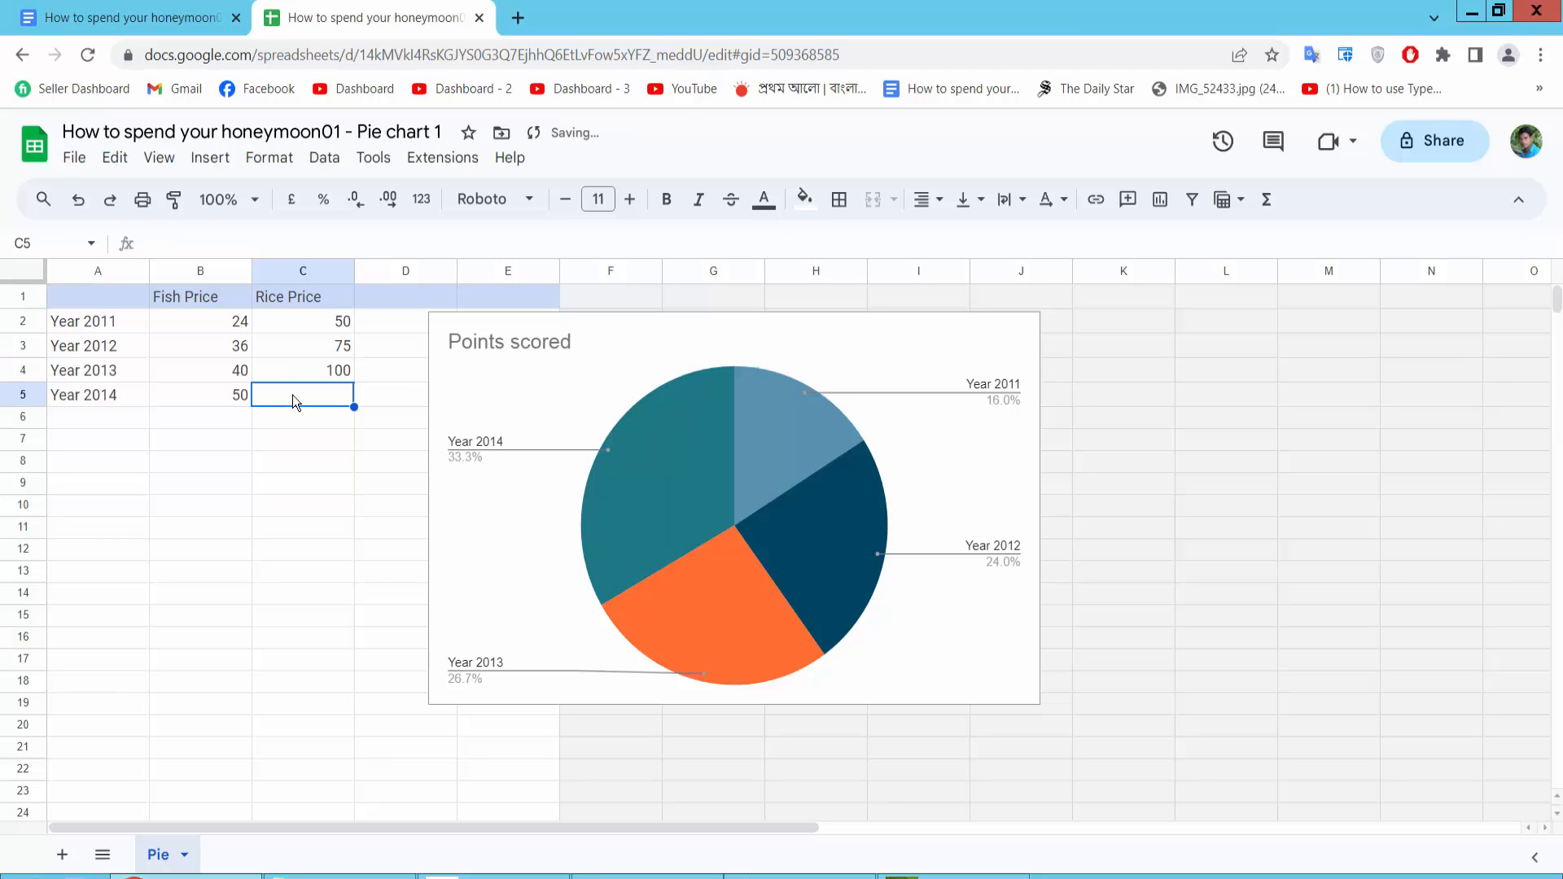
text(120)
click(312, 423)
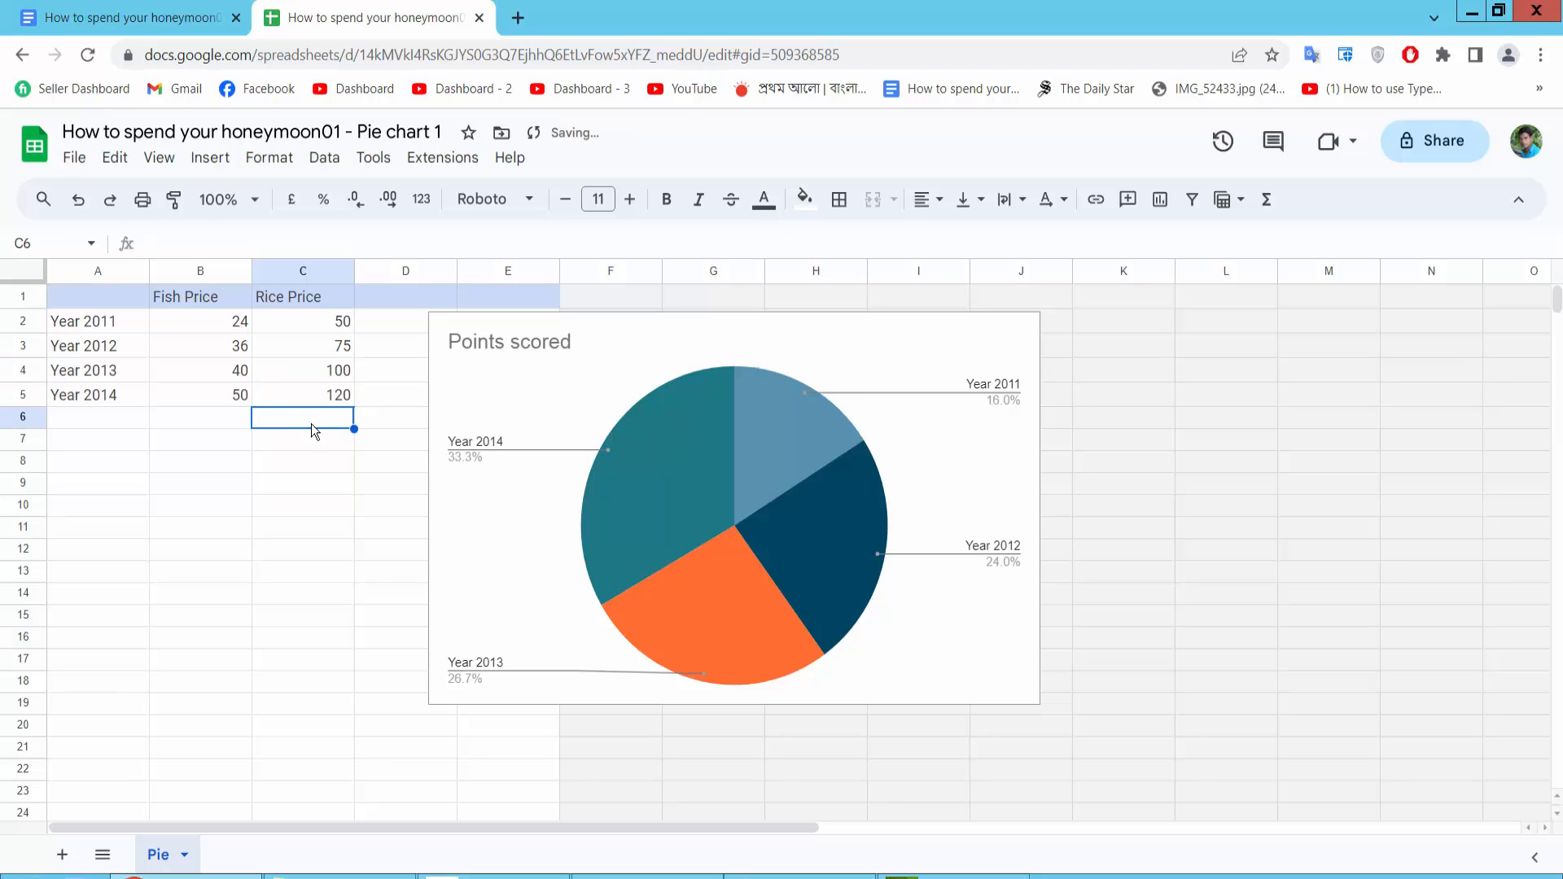
Open the chart editor for the pie chart and switch its value series to Rice Price
click(825, 426)
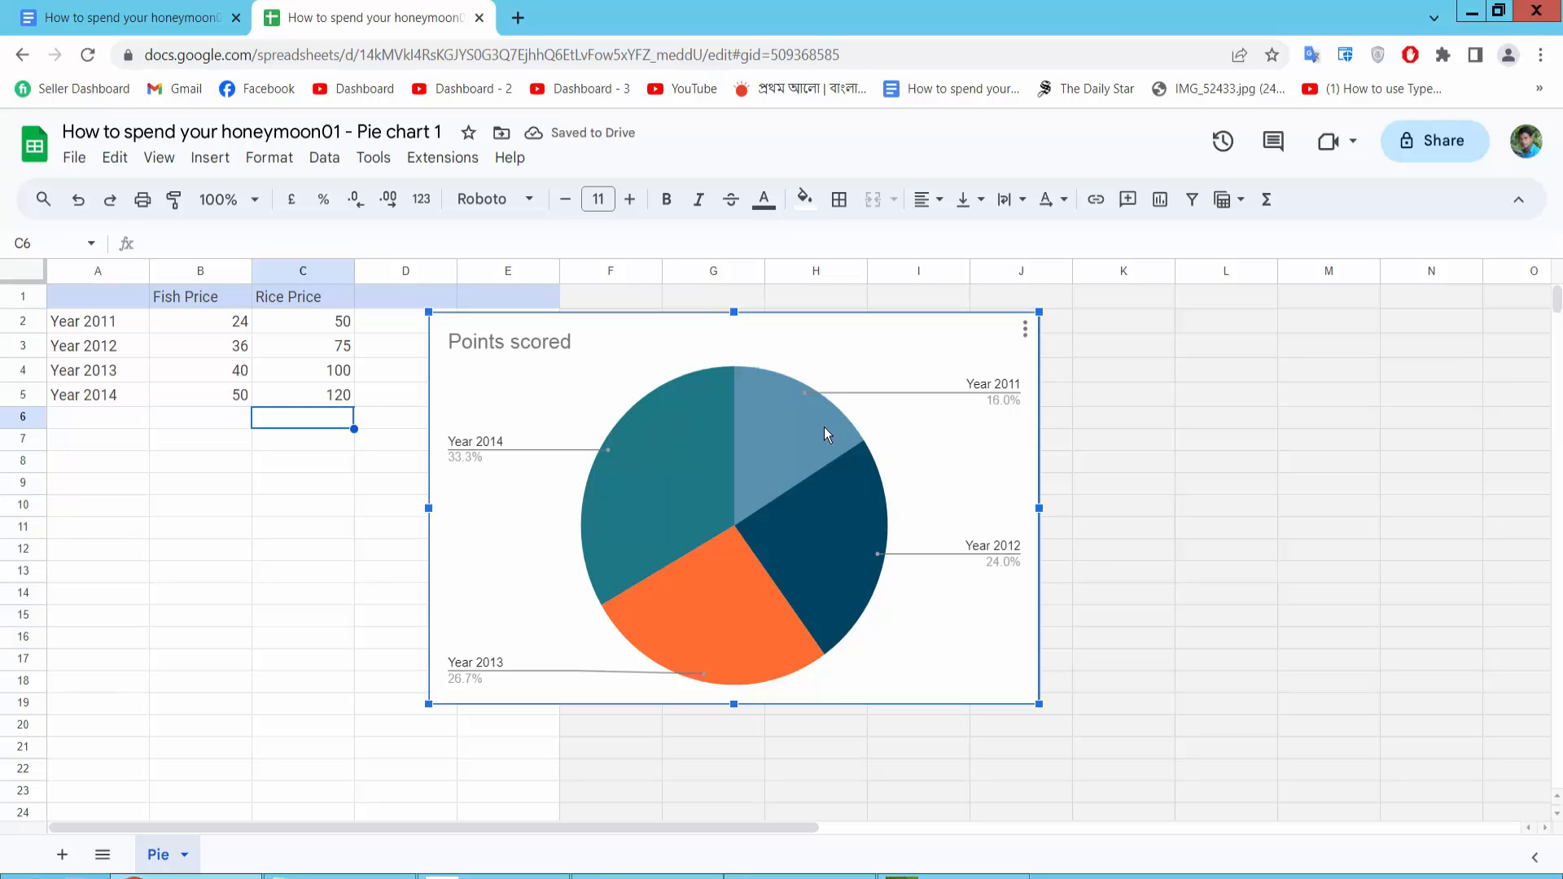
double_click(817, 422)
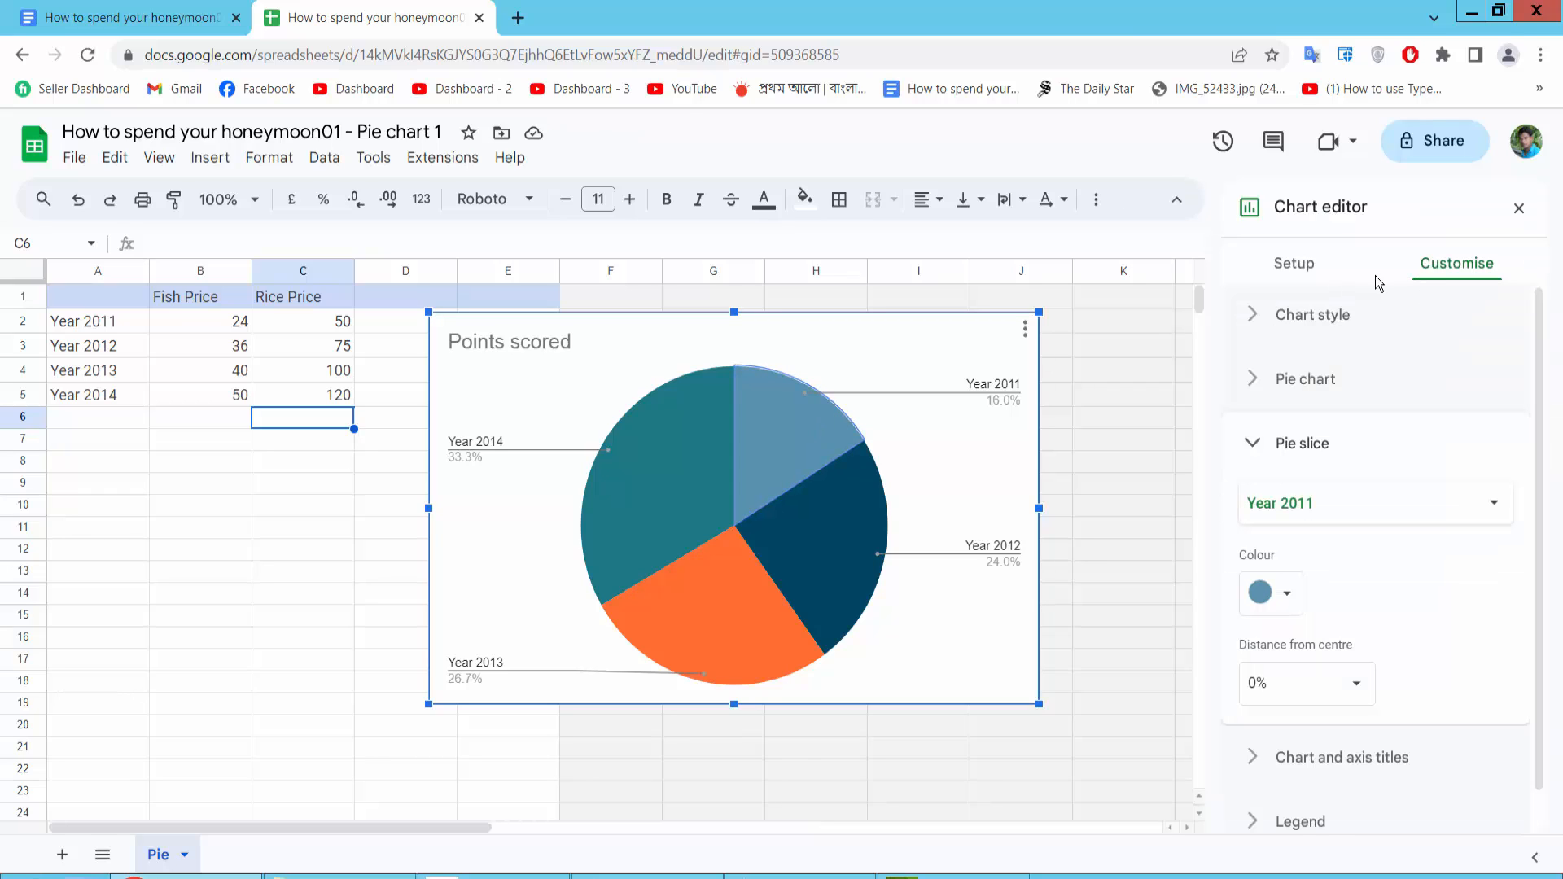
click(1296, 274)
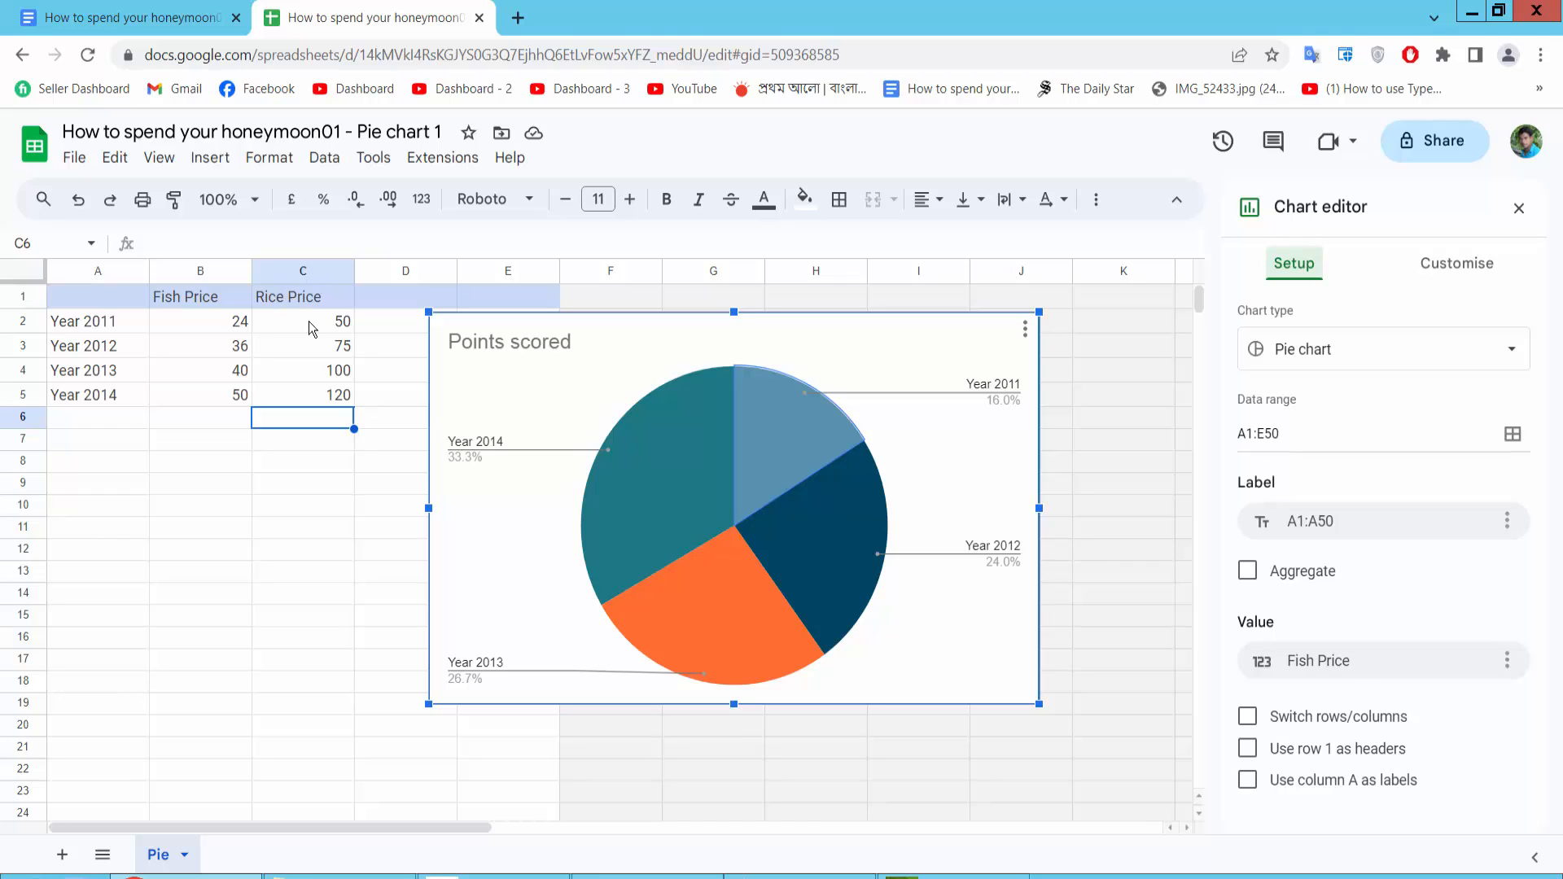
click(1364, 662)
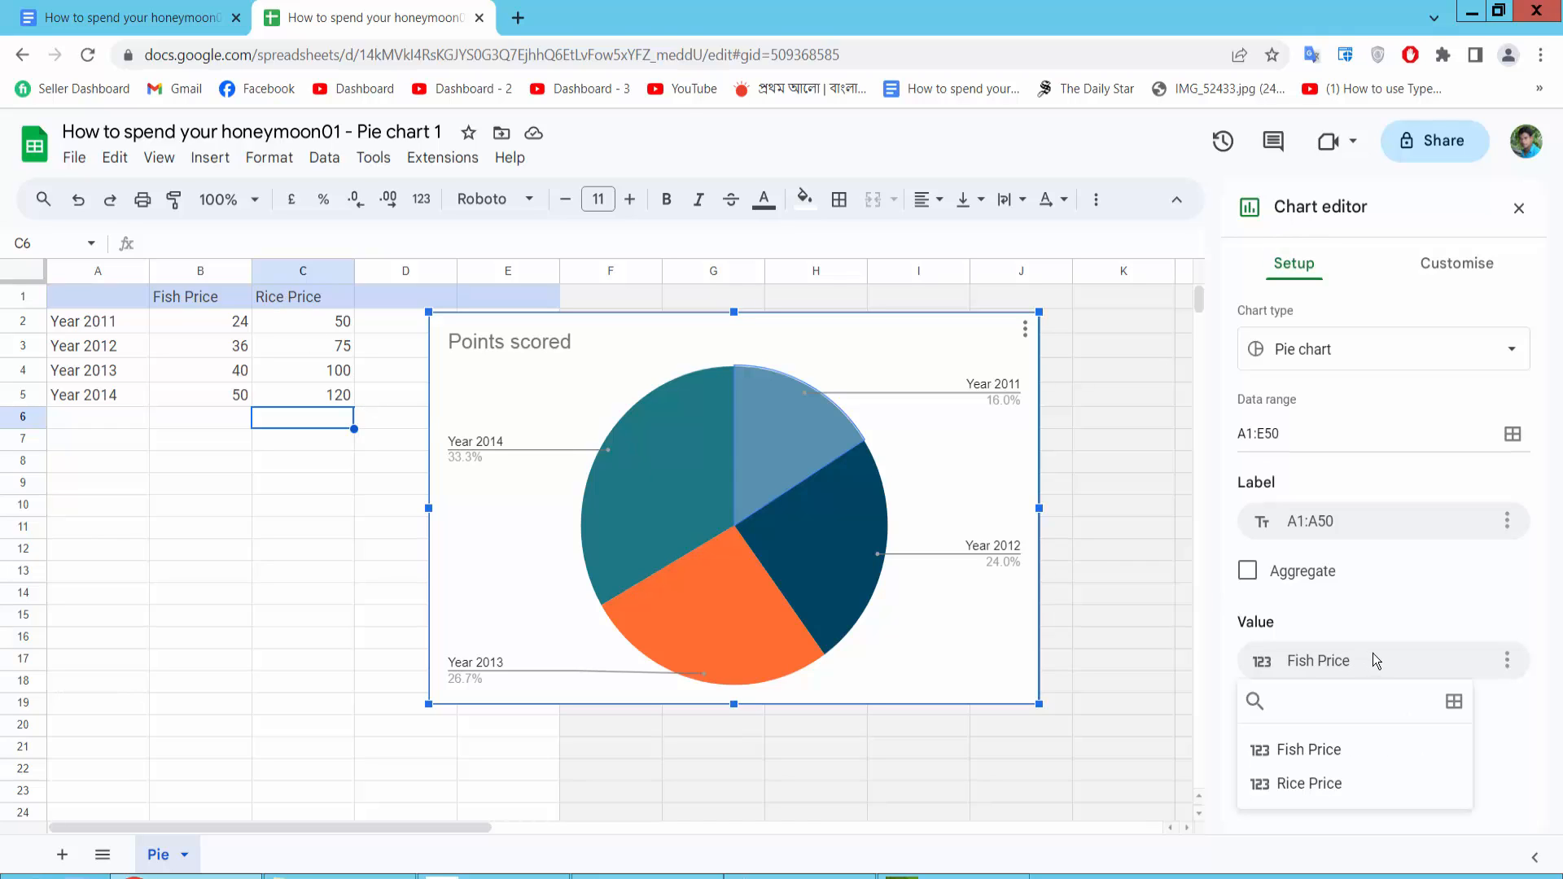
click(1306, 785)
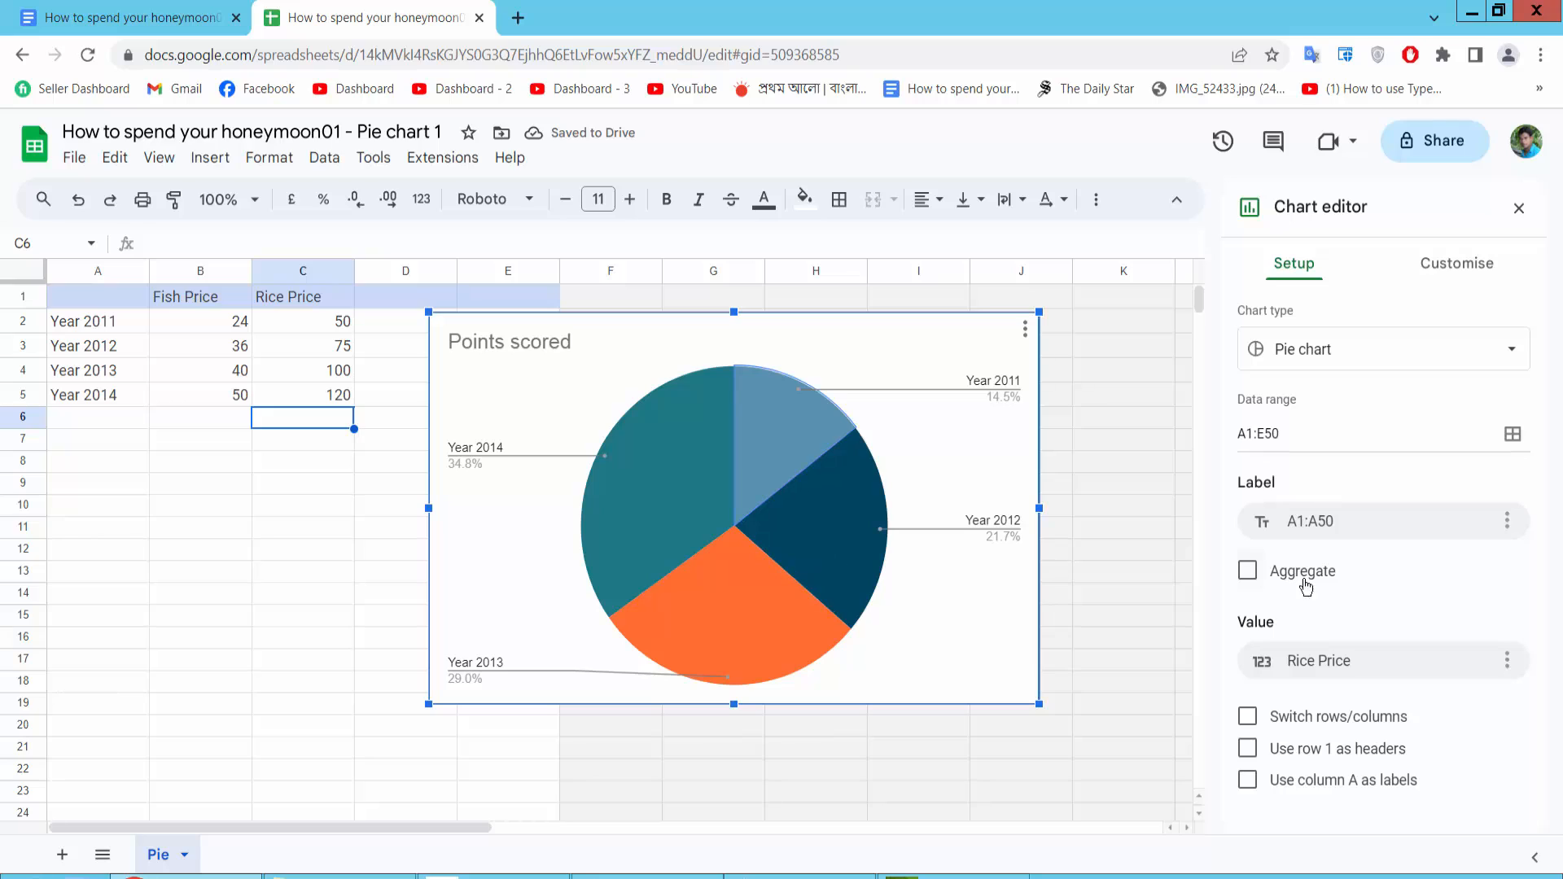
Colour the Year 2012 pie slice bright green
click(1454, 265)
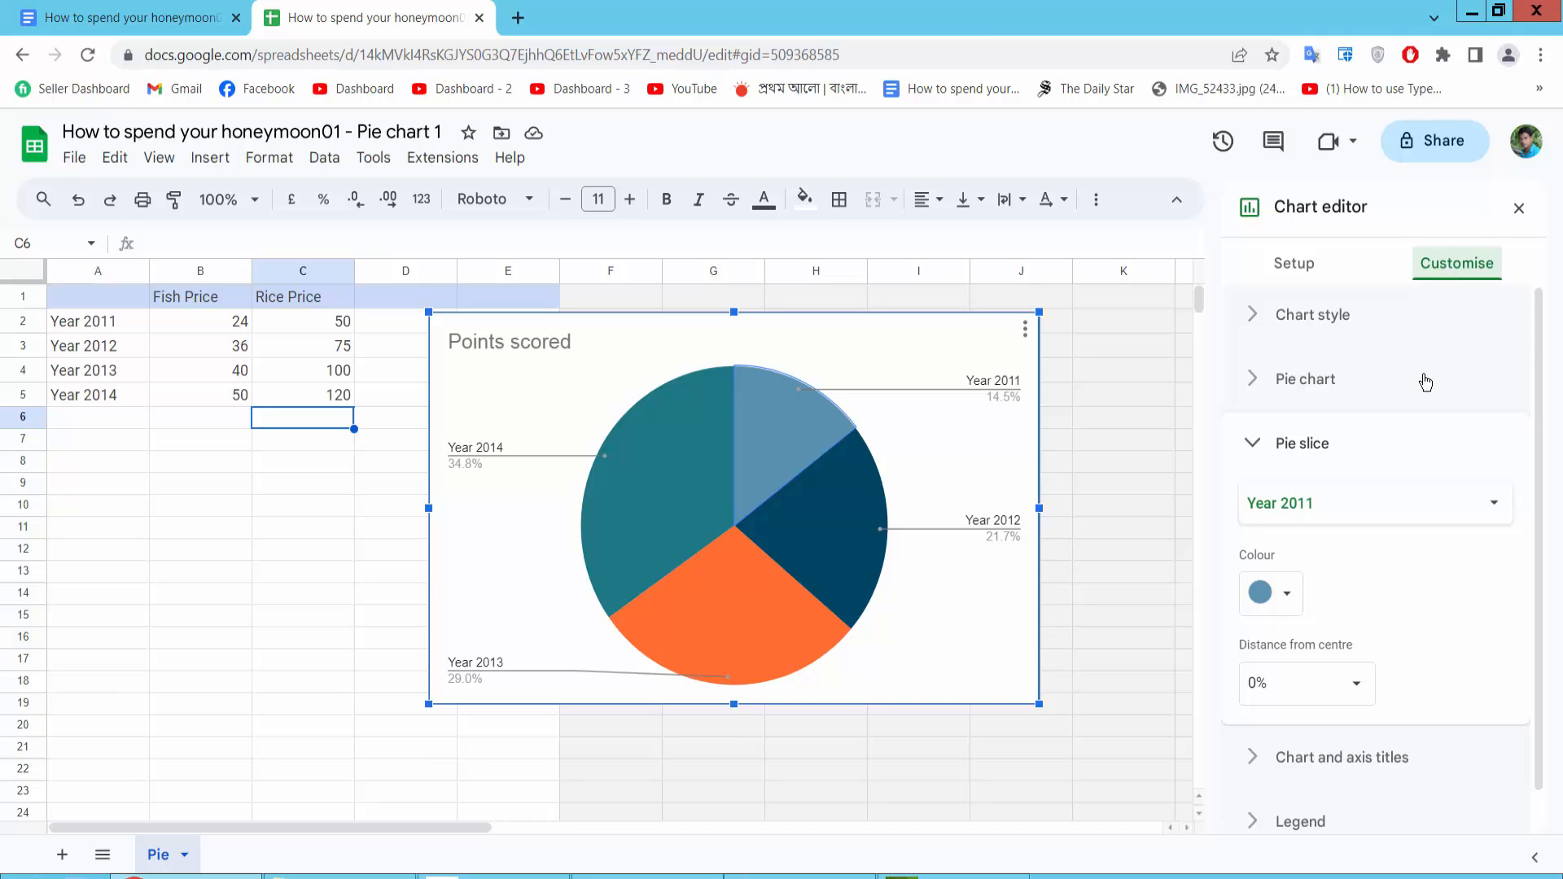
scroll(1433, 391, down, 1)
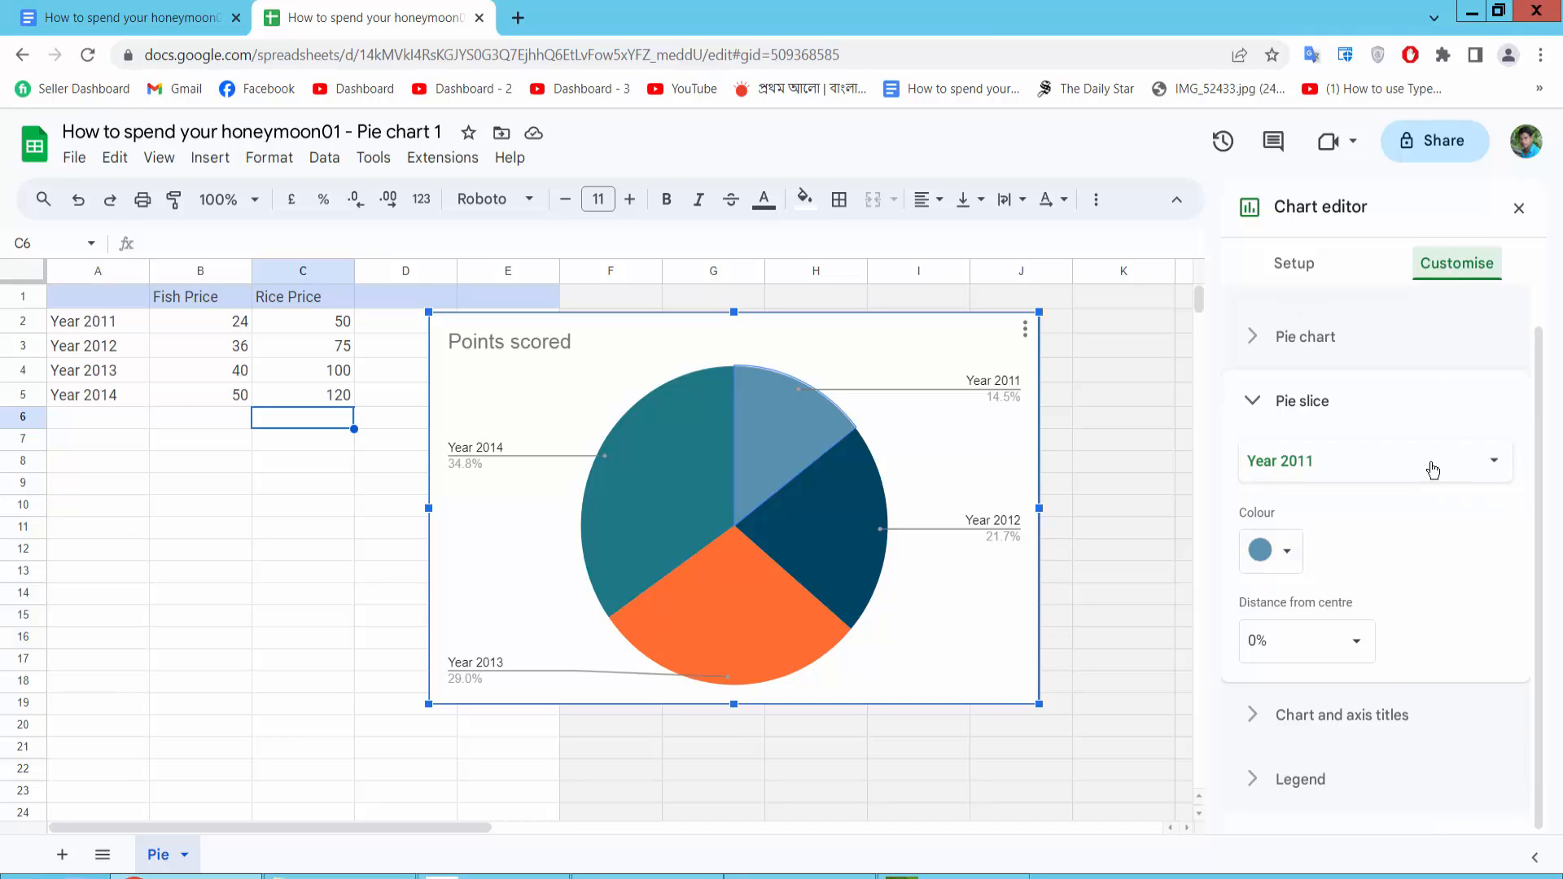
click(1365, 473)
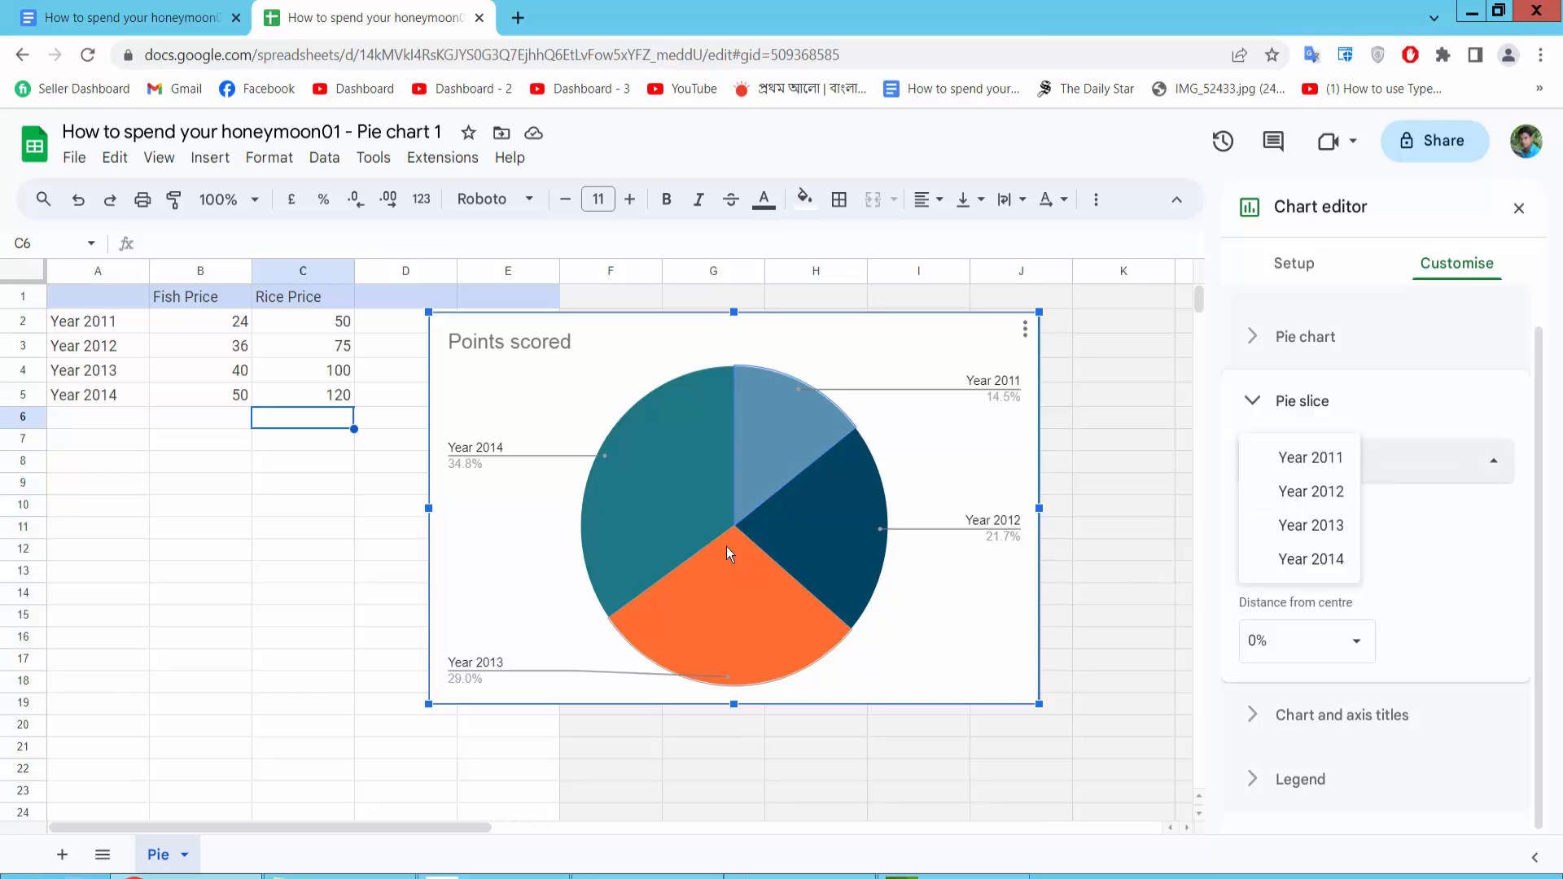
click(1301, 497)
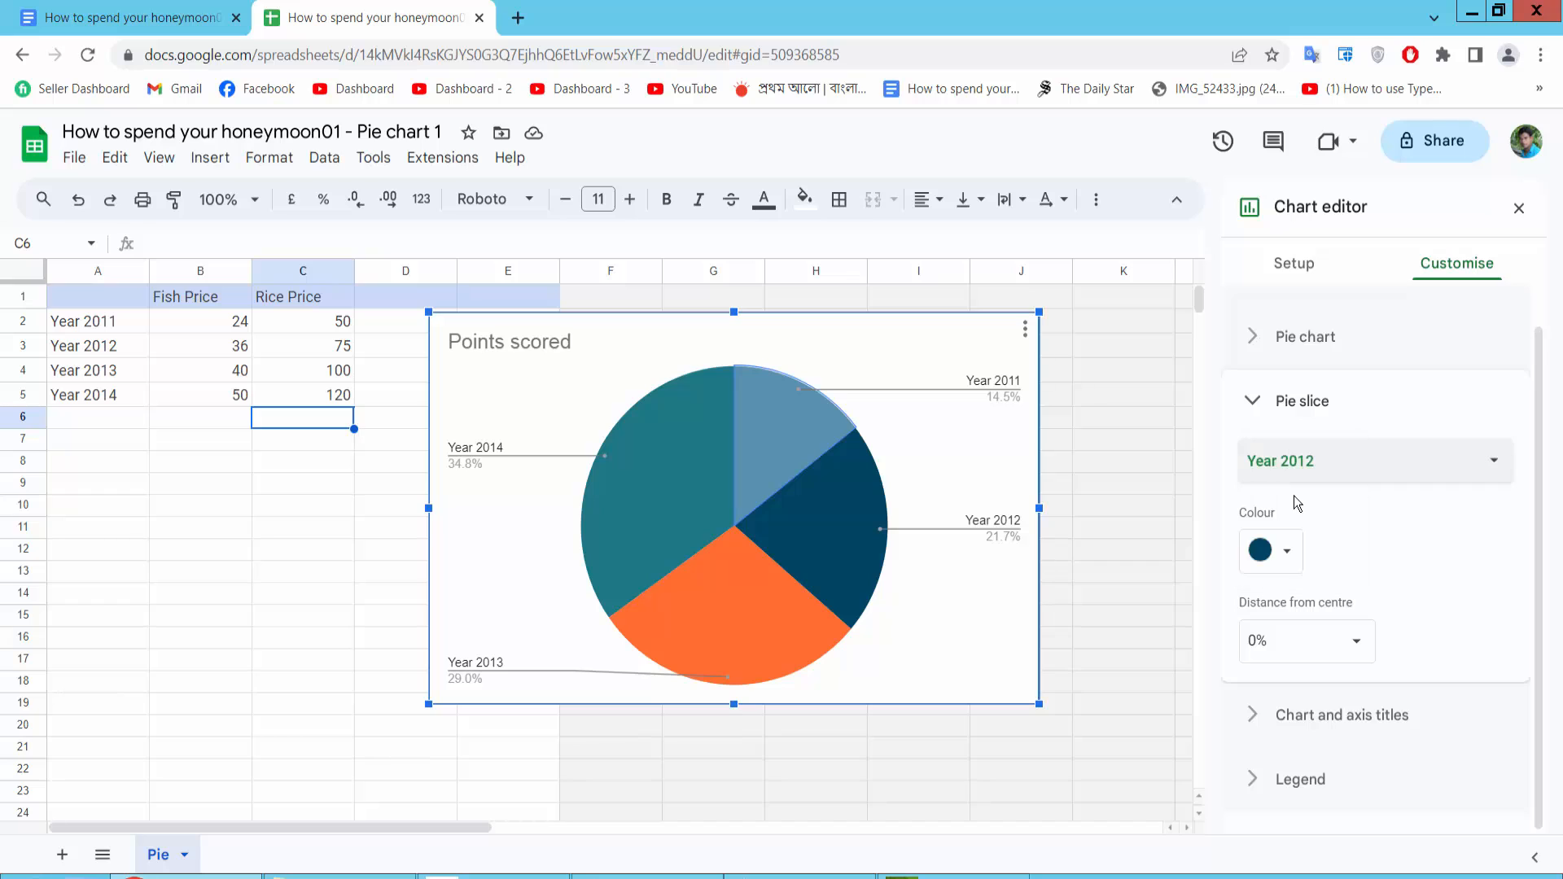
click(1290, 554)
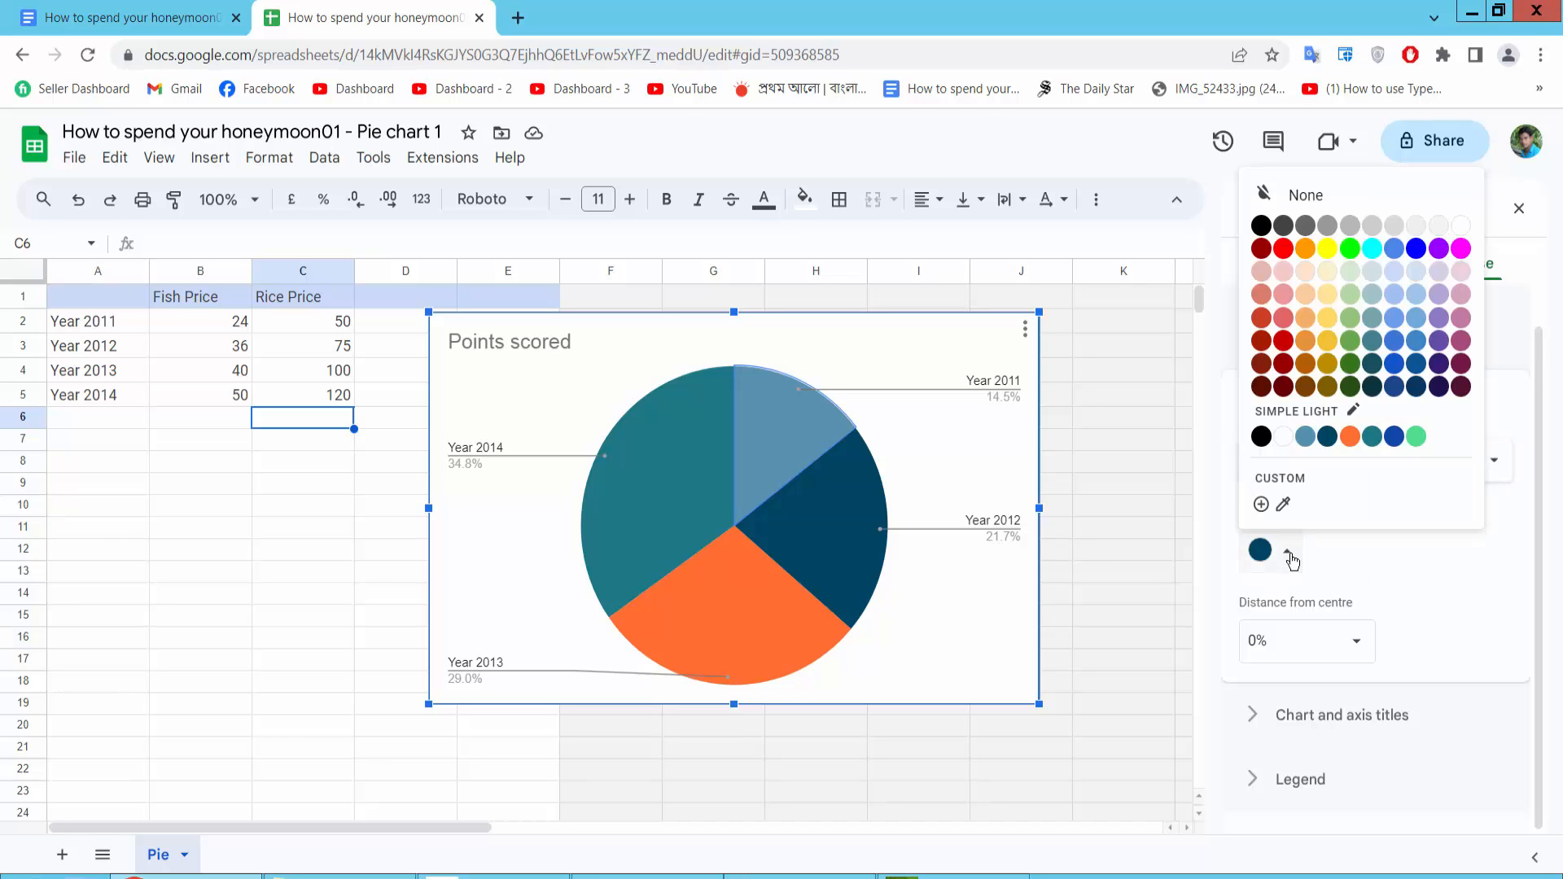
click(1350, 249)
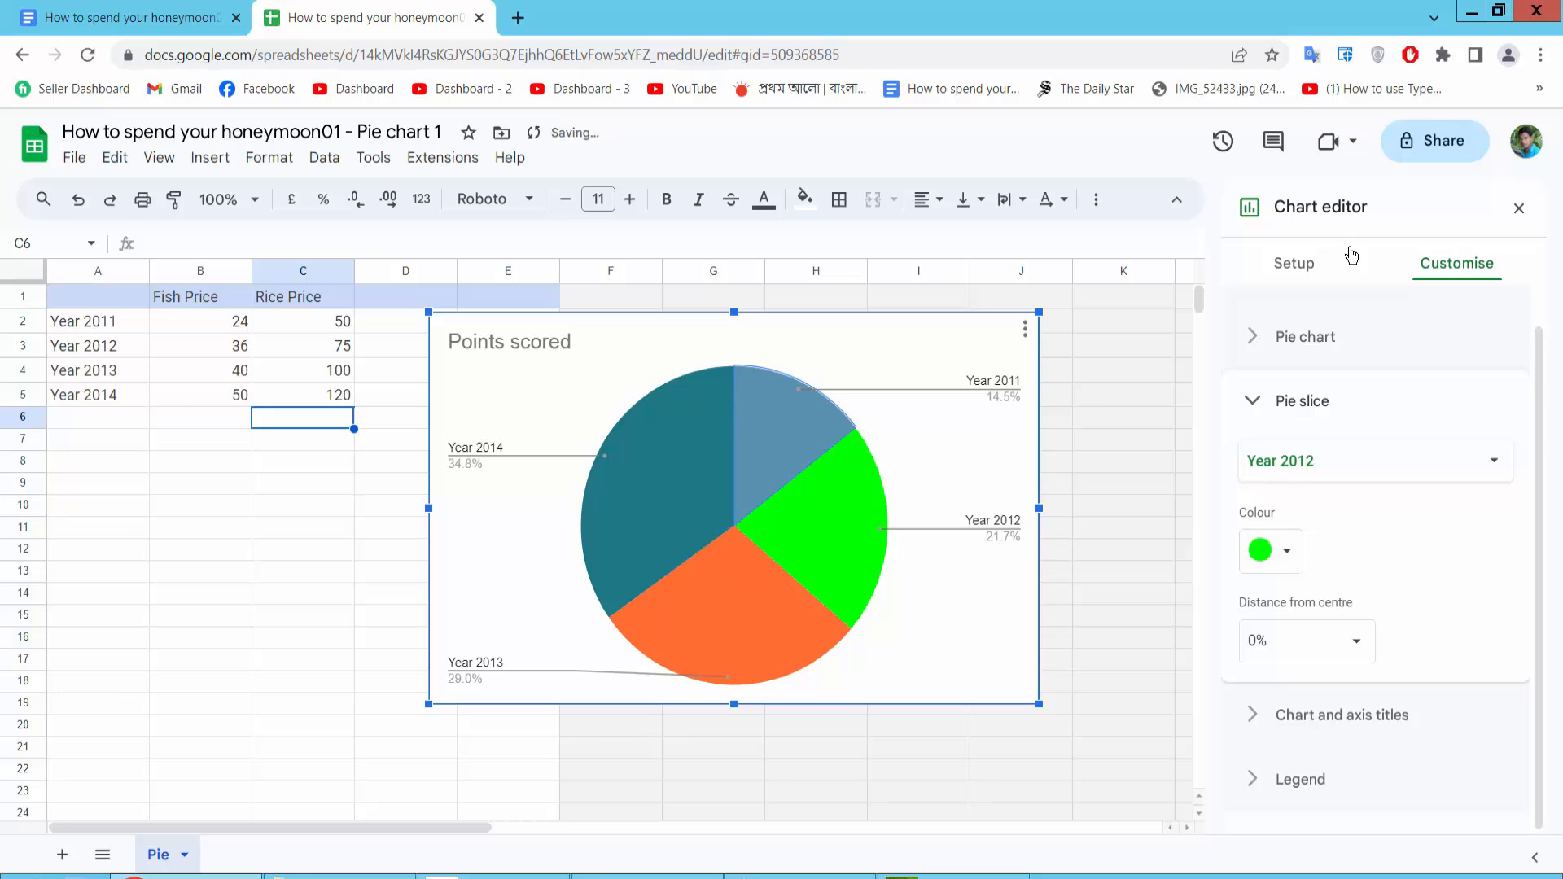
Colour the Year 2011 slice magenta and the Year 2014 slice blue
click(1372, 478)
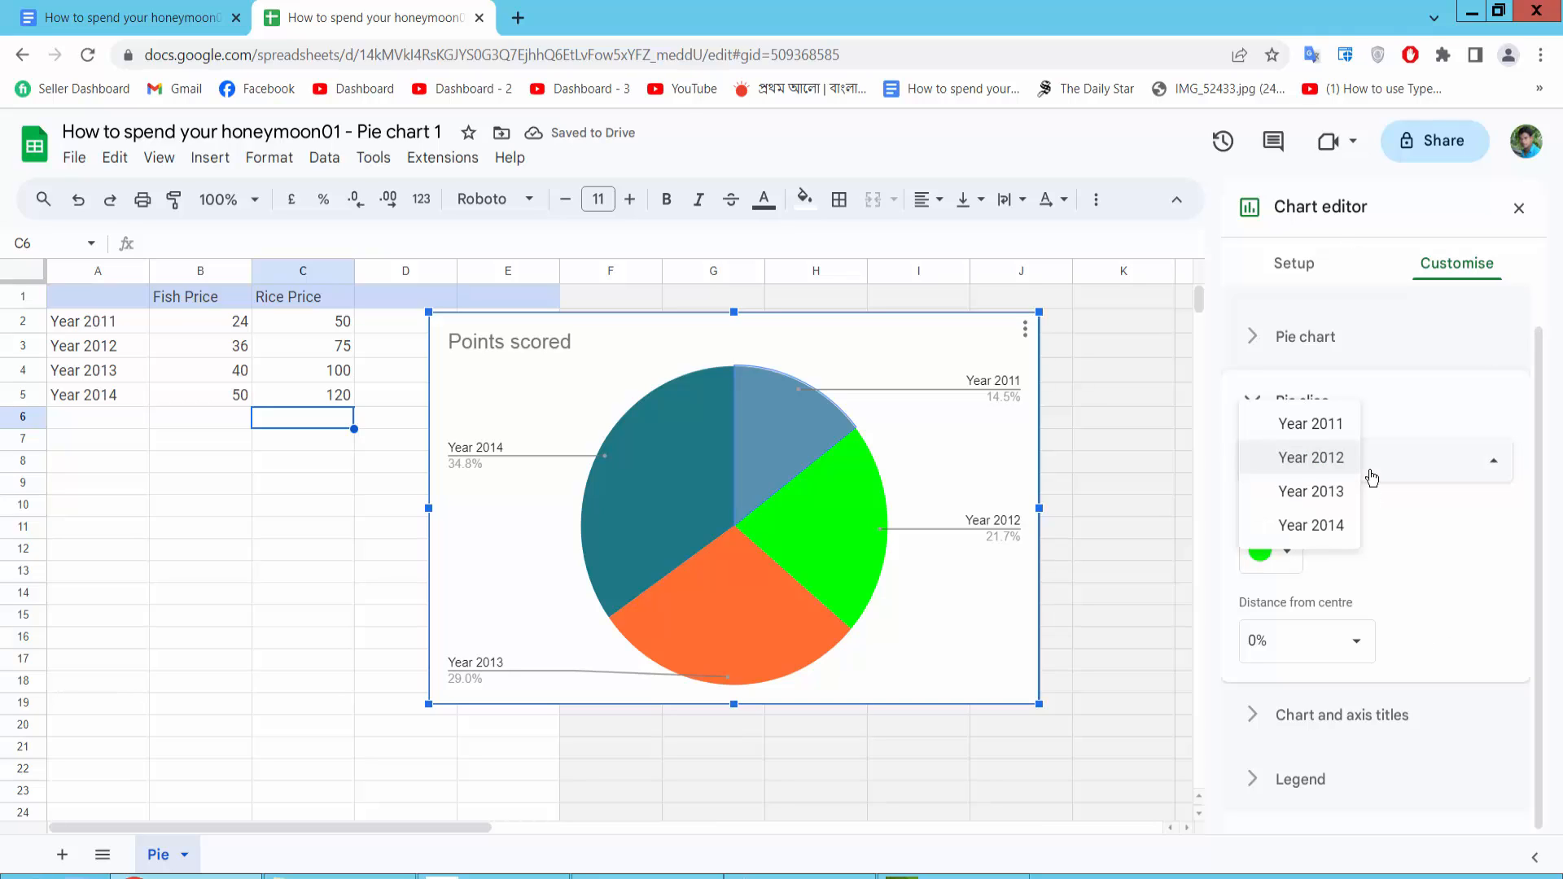
click(1323, 424)
click(1287, 554)
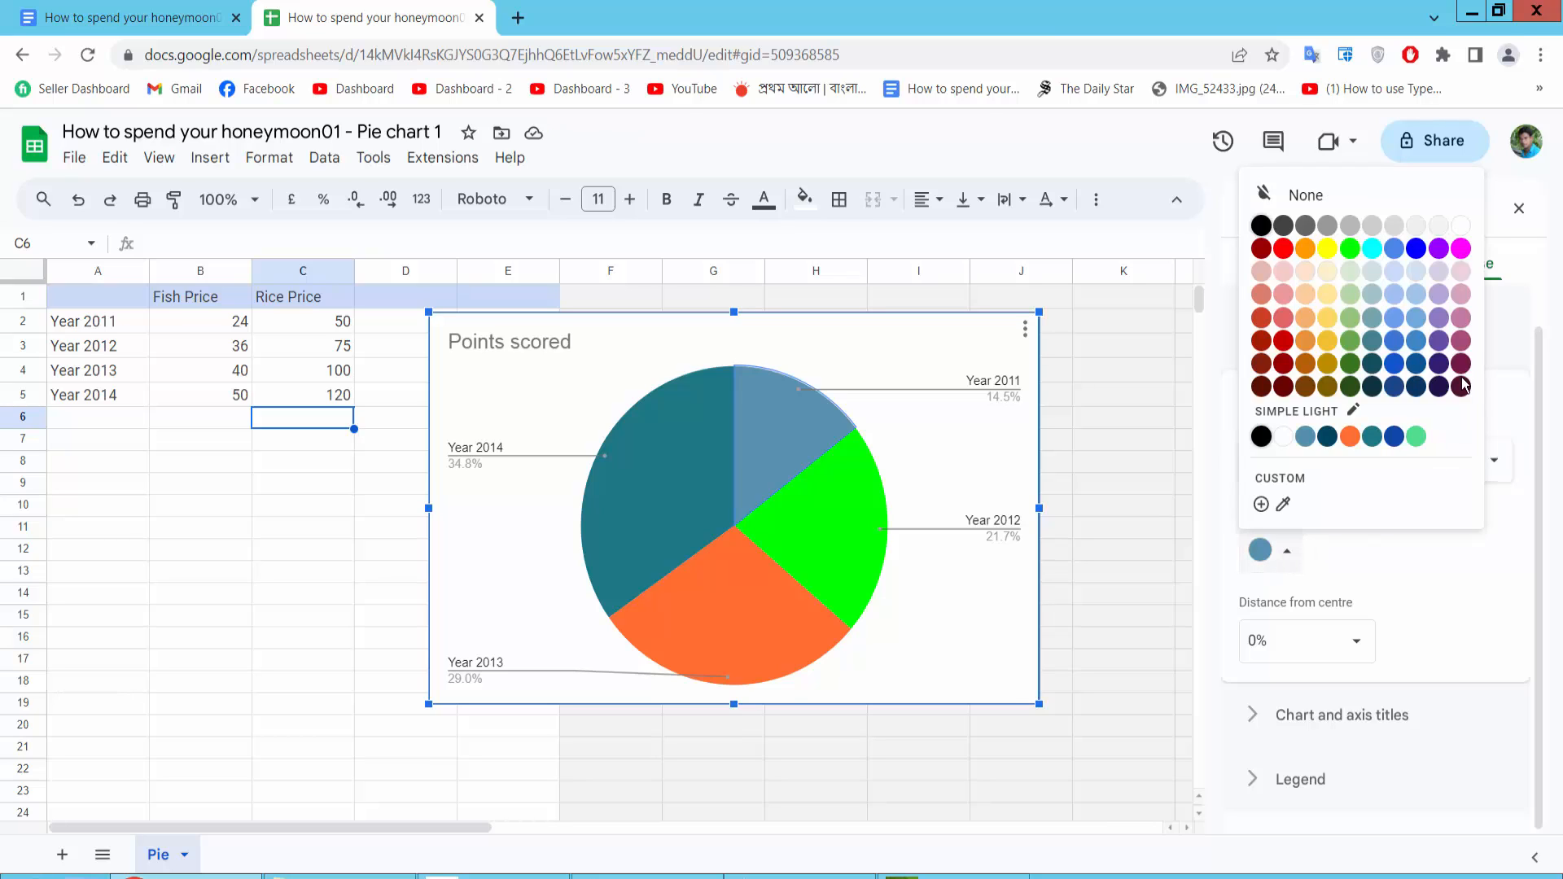
click(1461, 248)
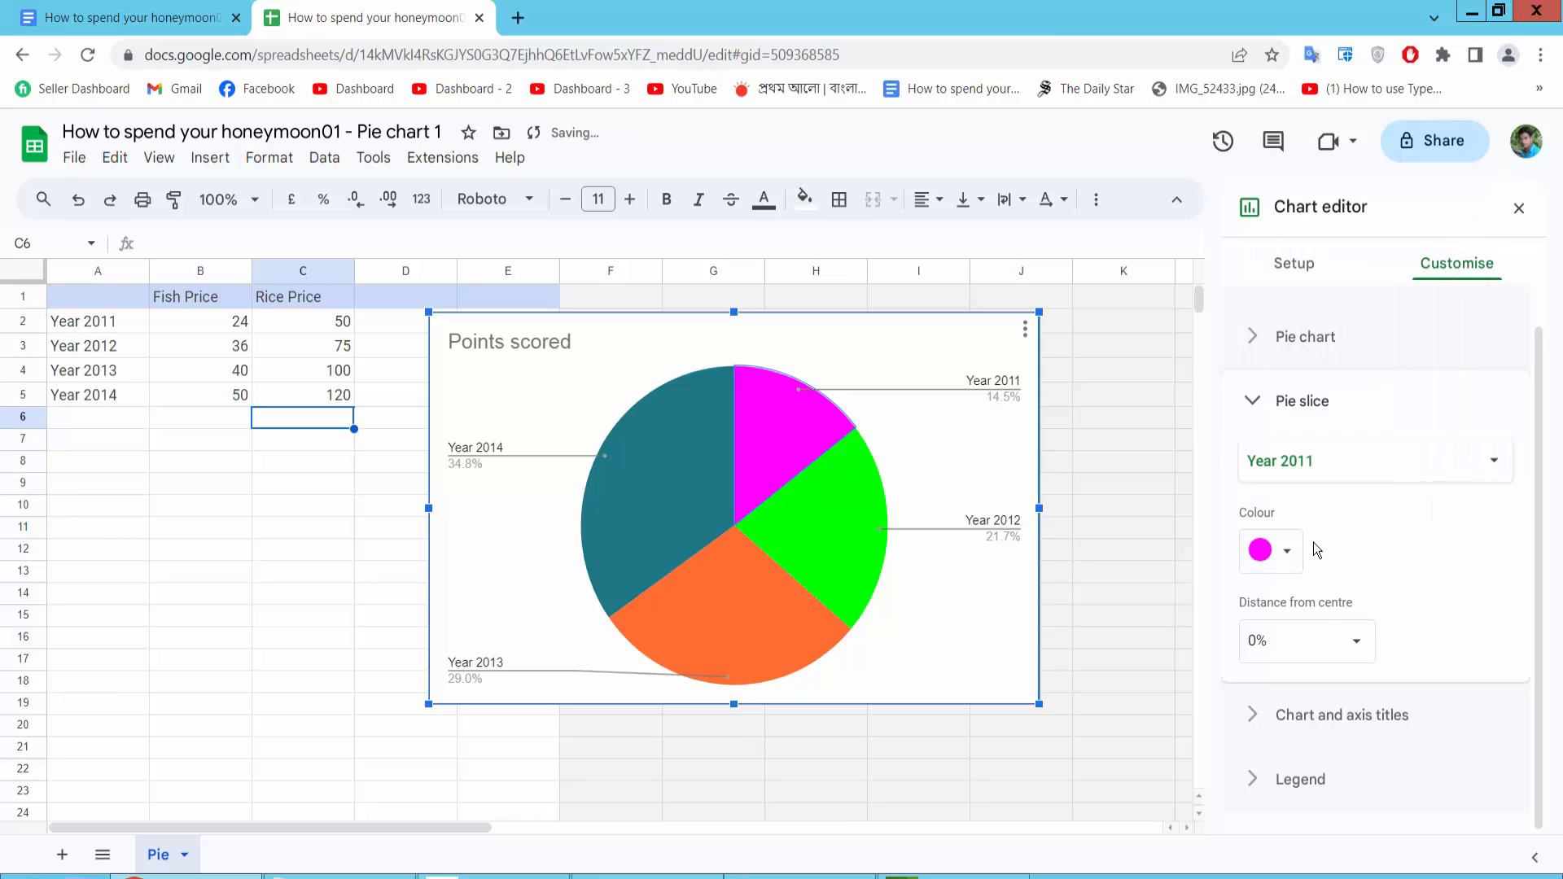
click(1340, 475)
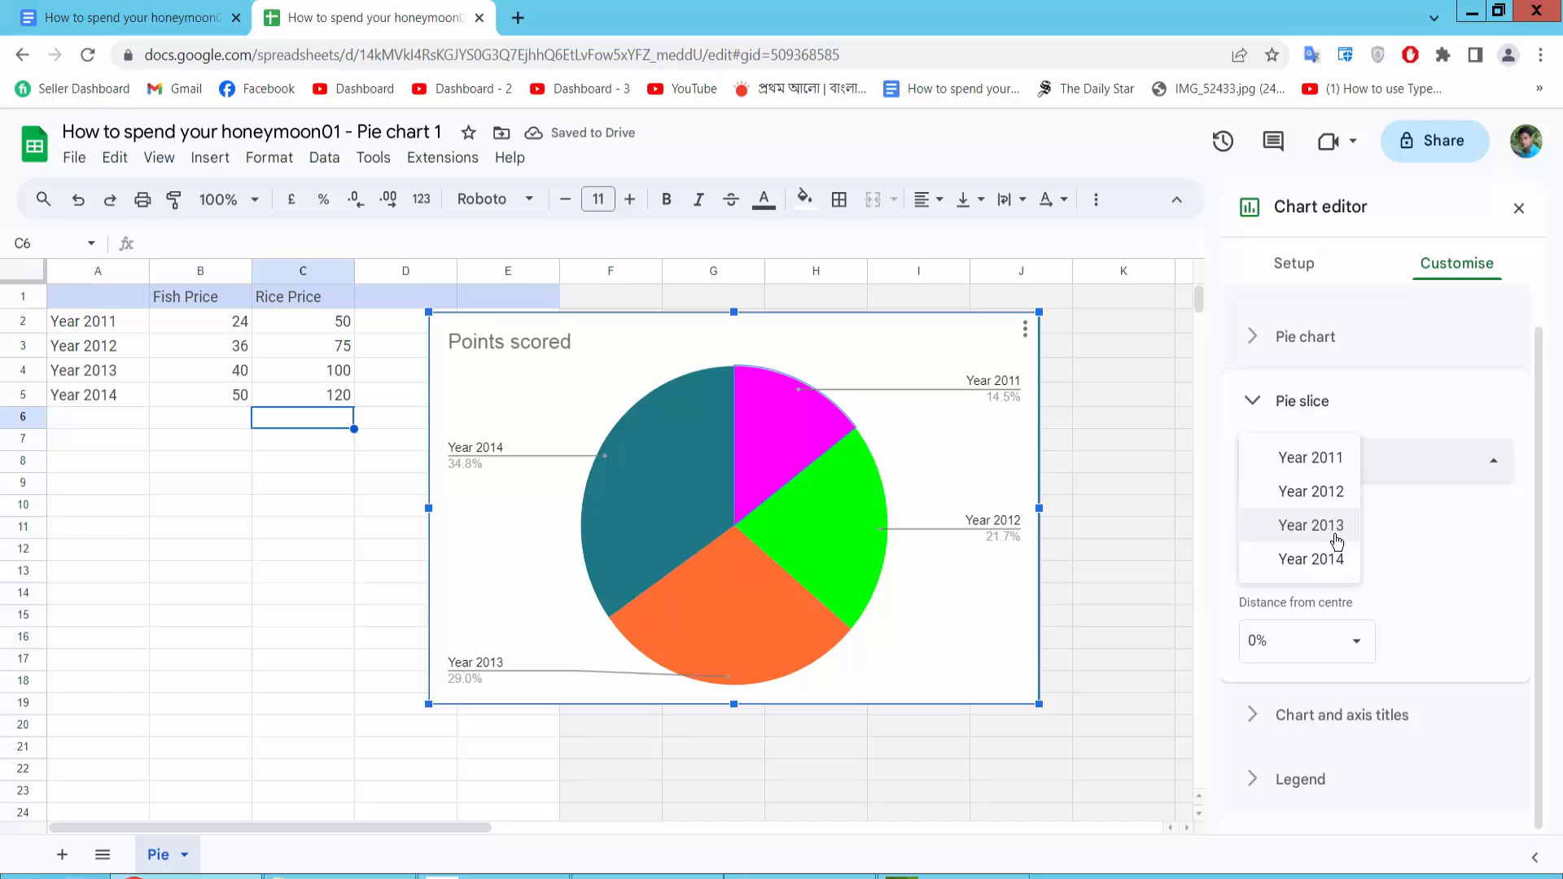
click(1335, 562)
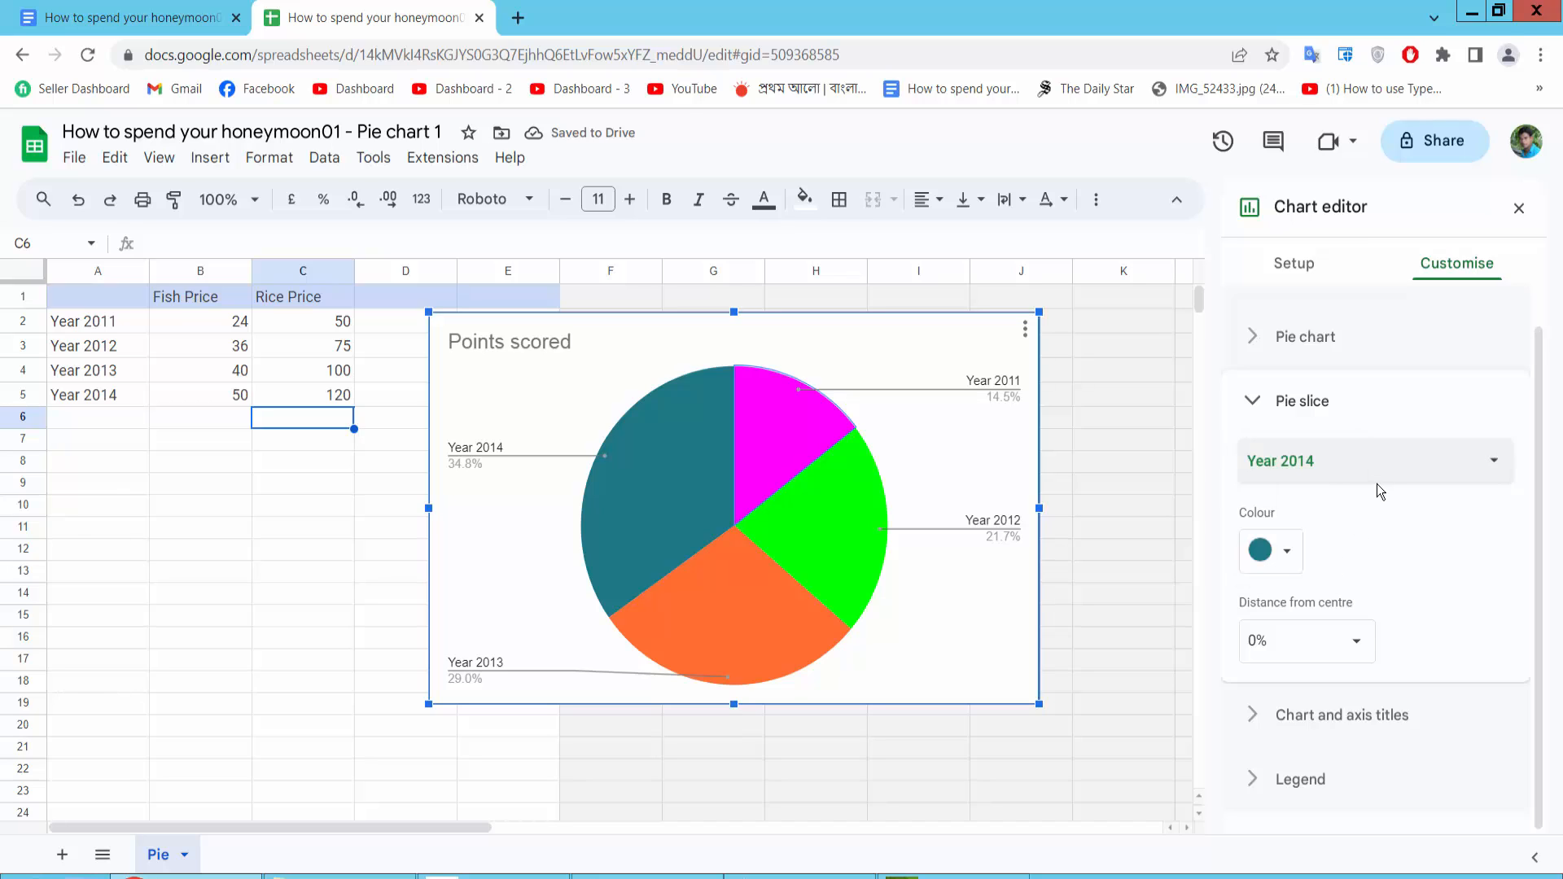
click(1288, 553)
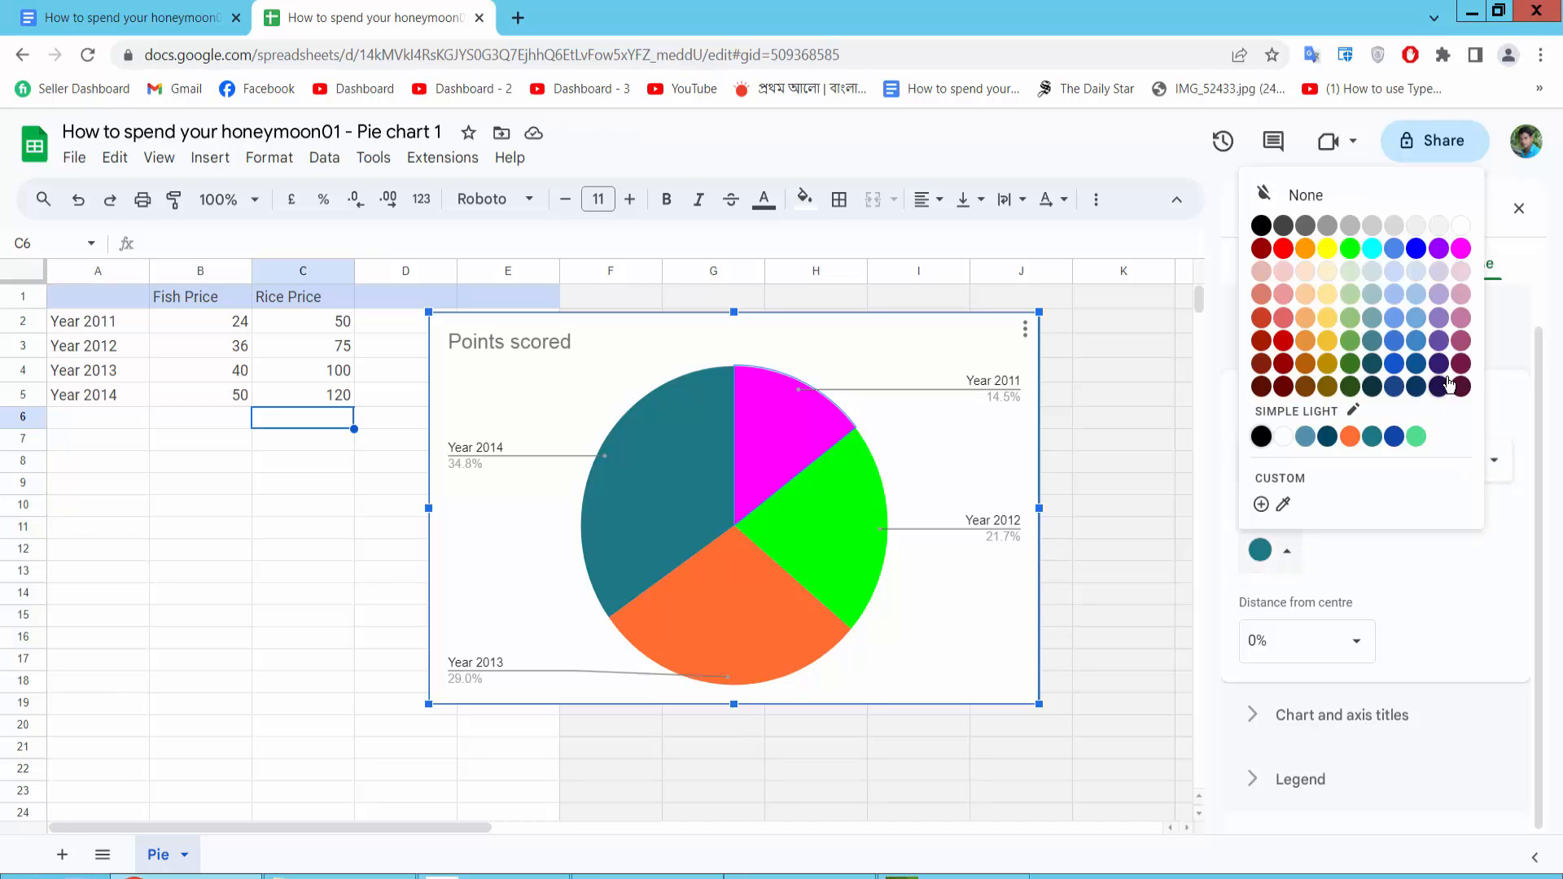
click(1417, 250)
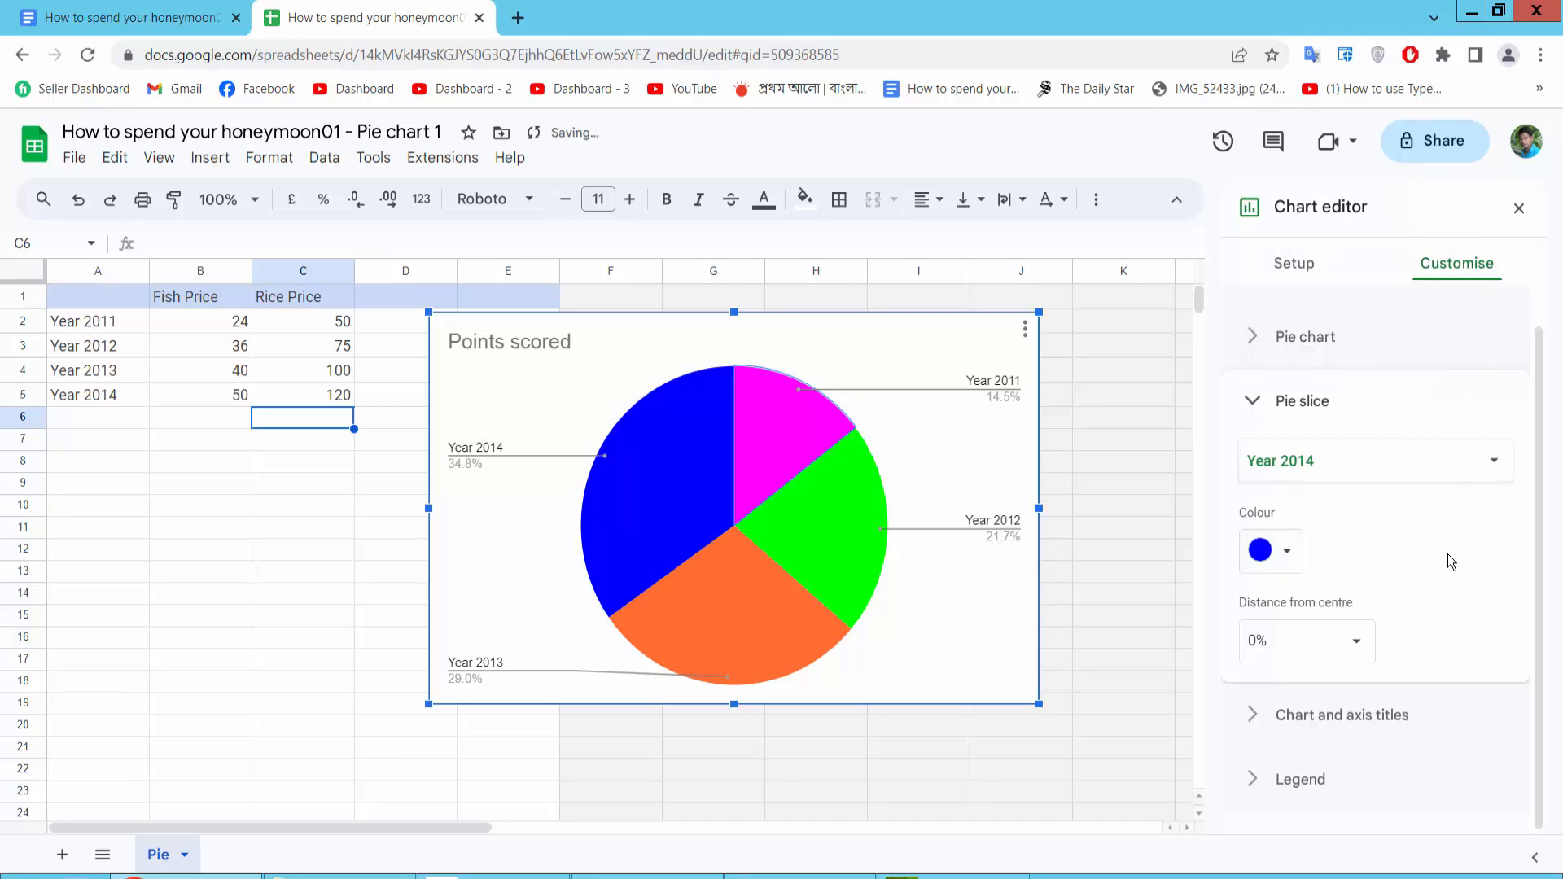
Format the chart title to be centred, bold and black
click(1333, 720)
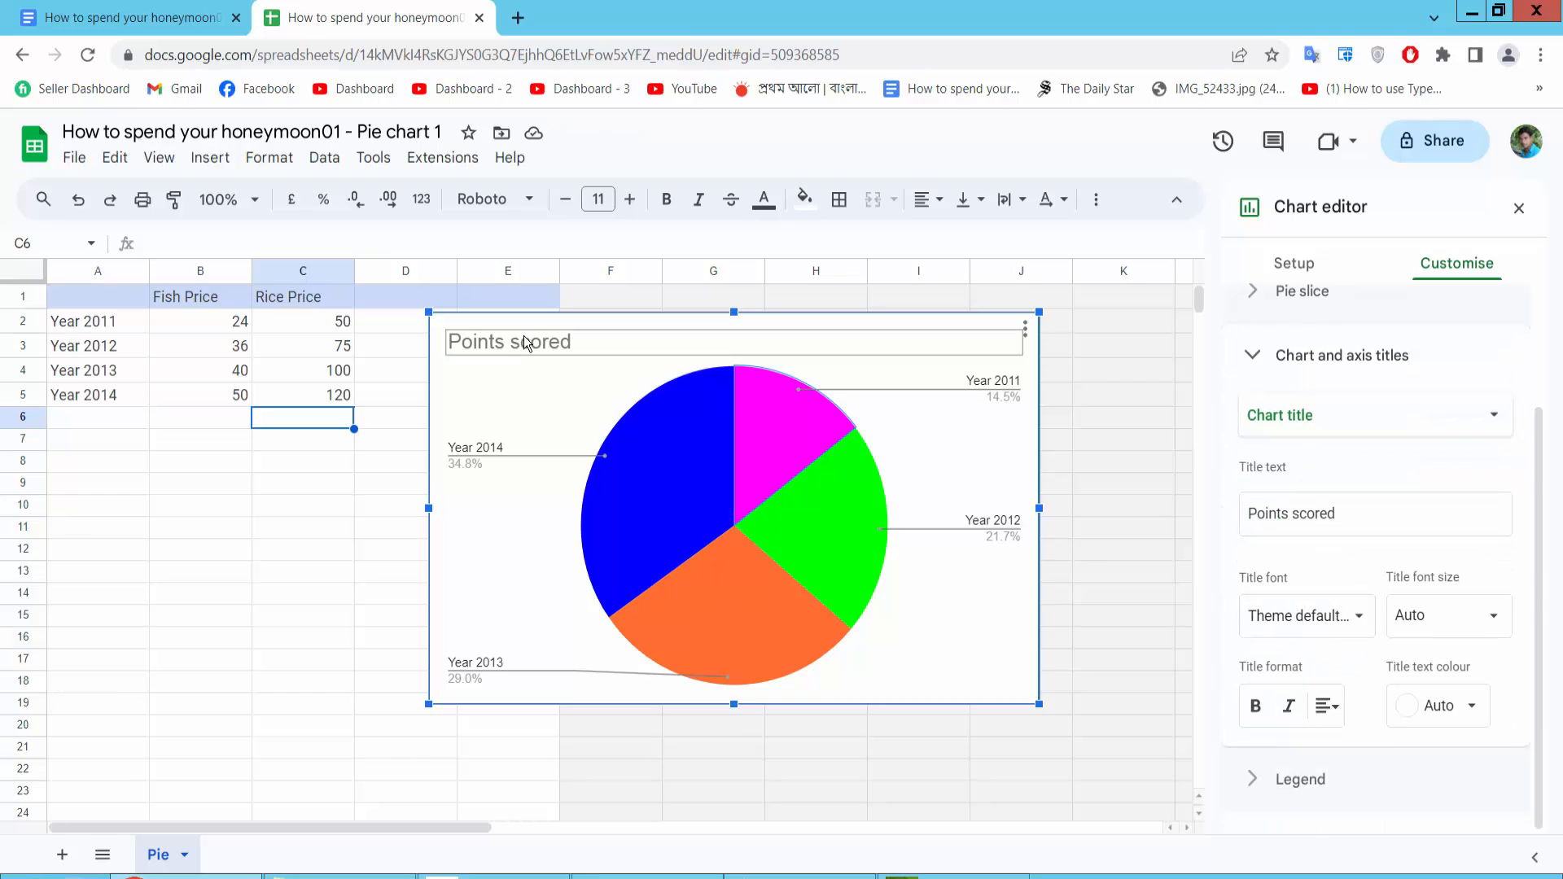
click(1336, 710)
click(1358, 750)
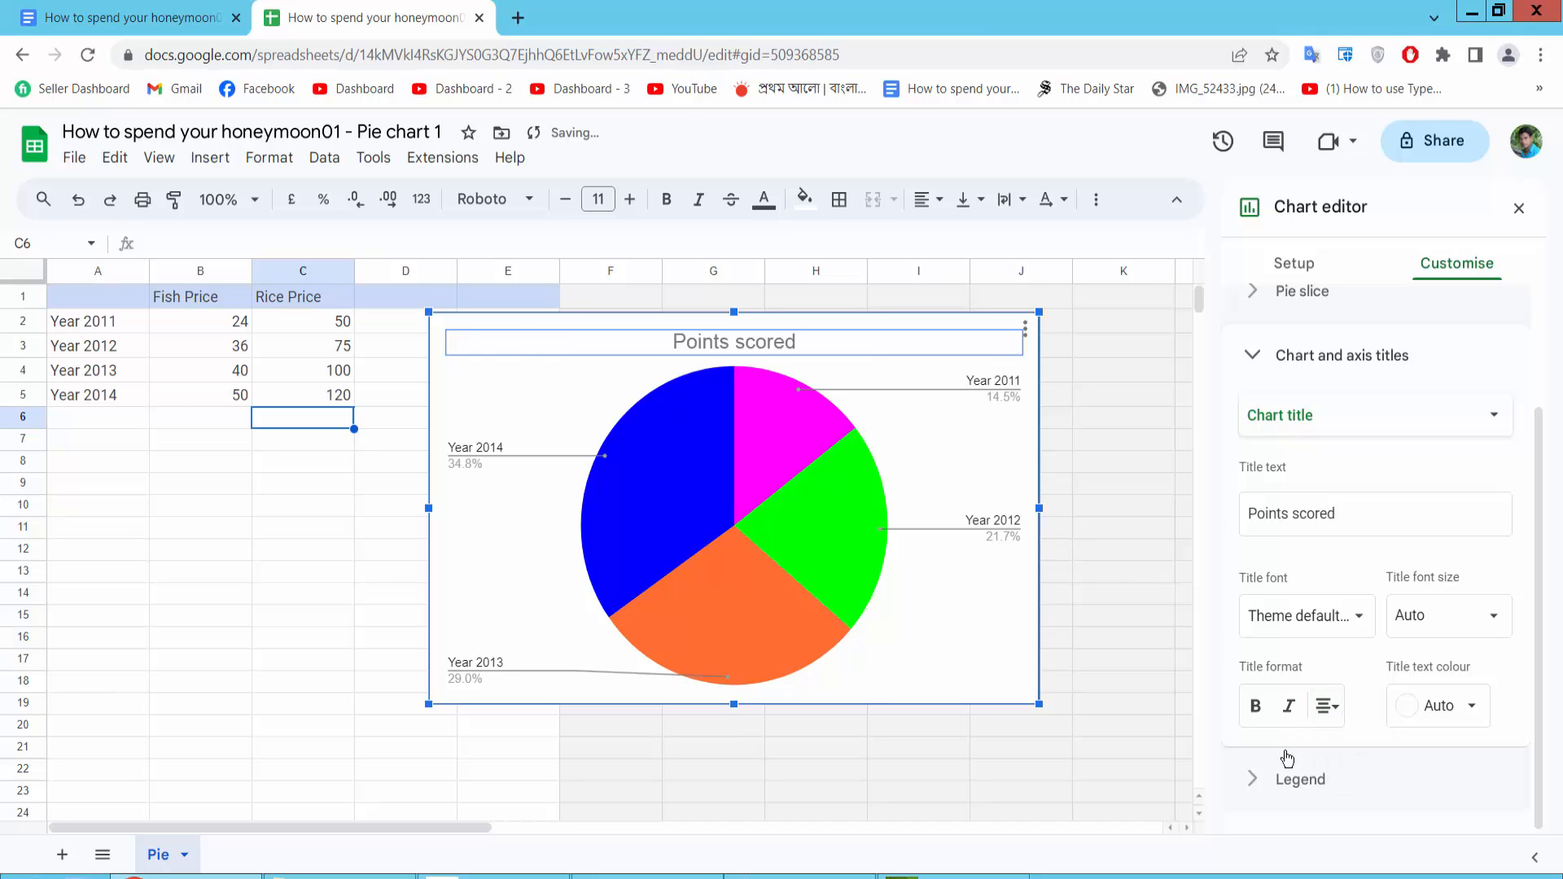
click(1255, 706)
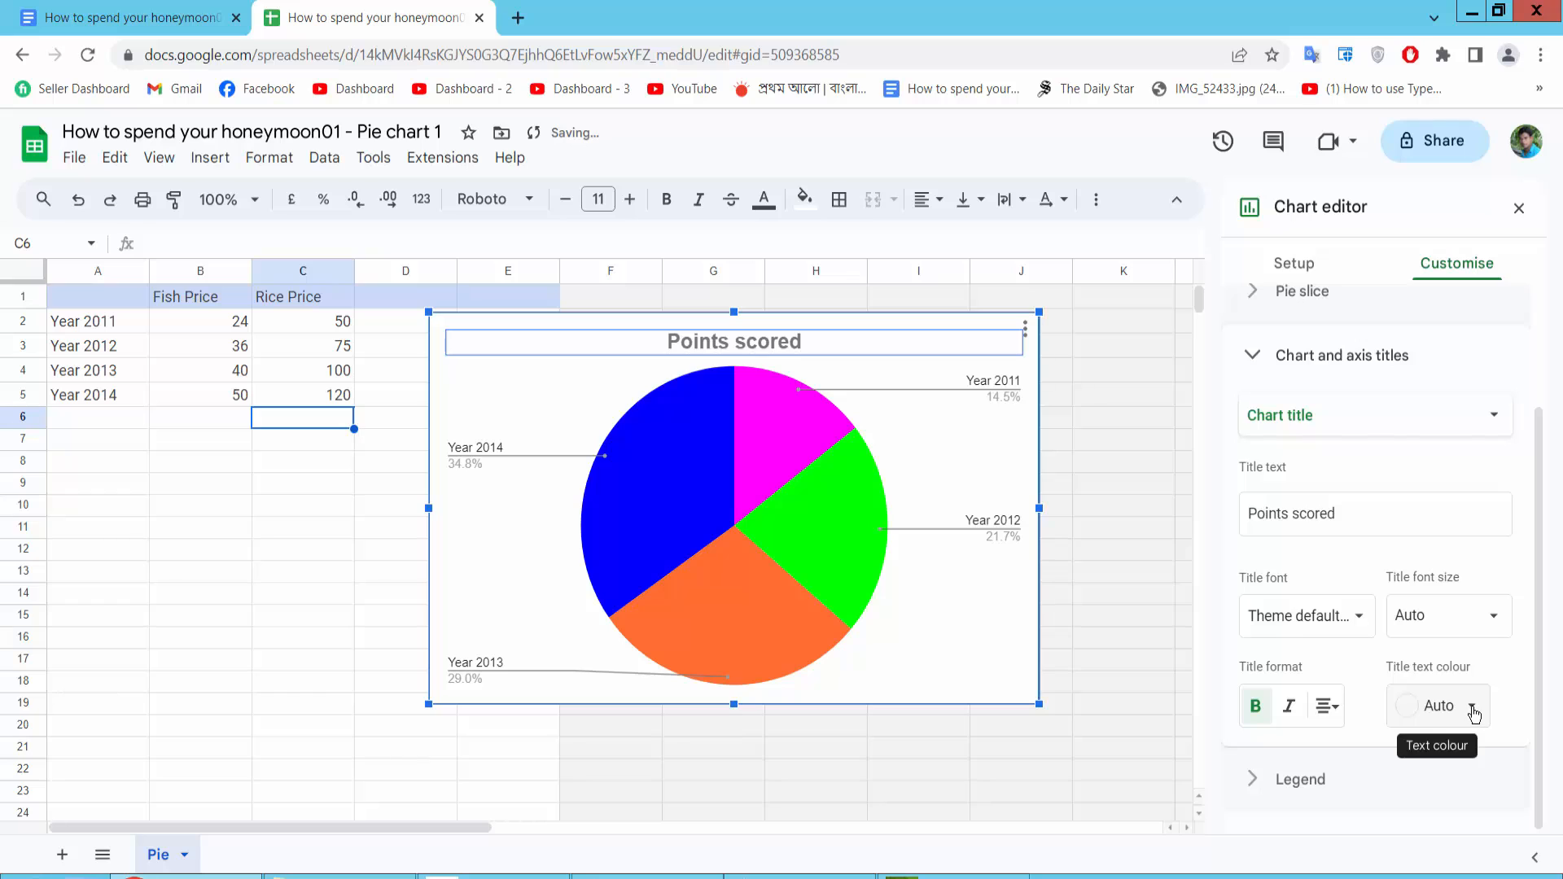
click(1474, 713)
click(1265, 380)
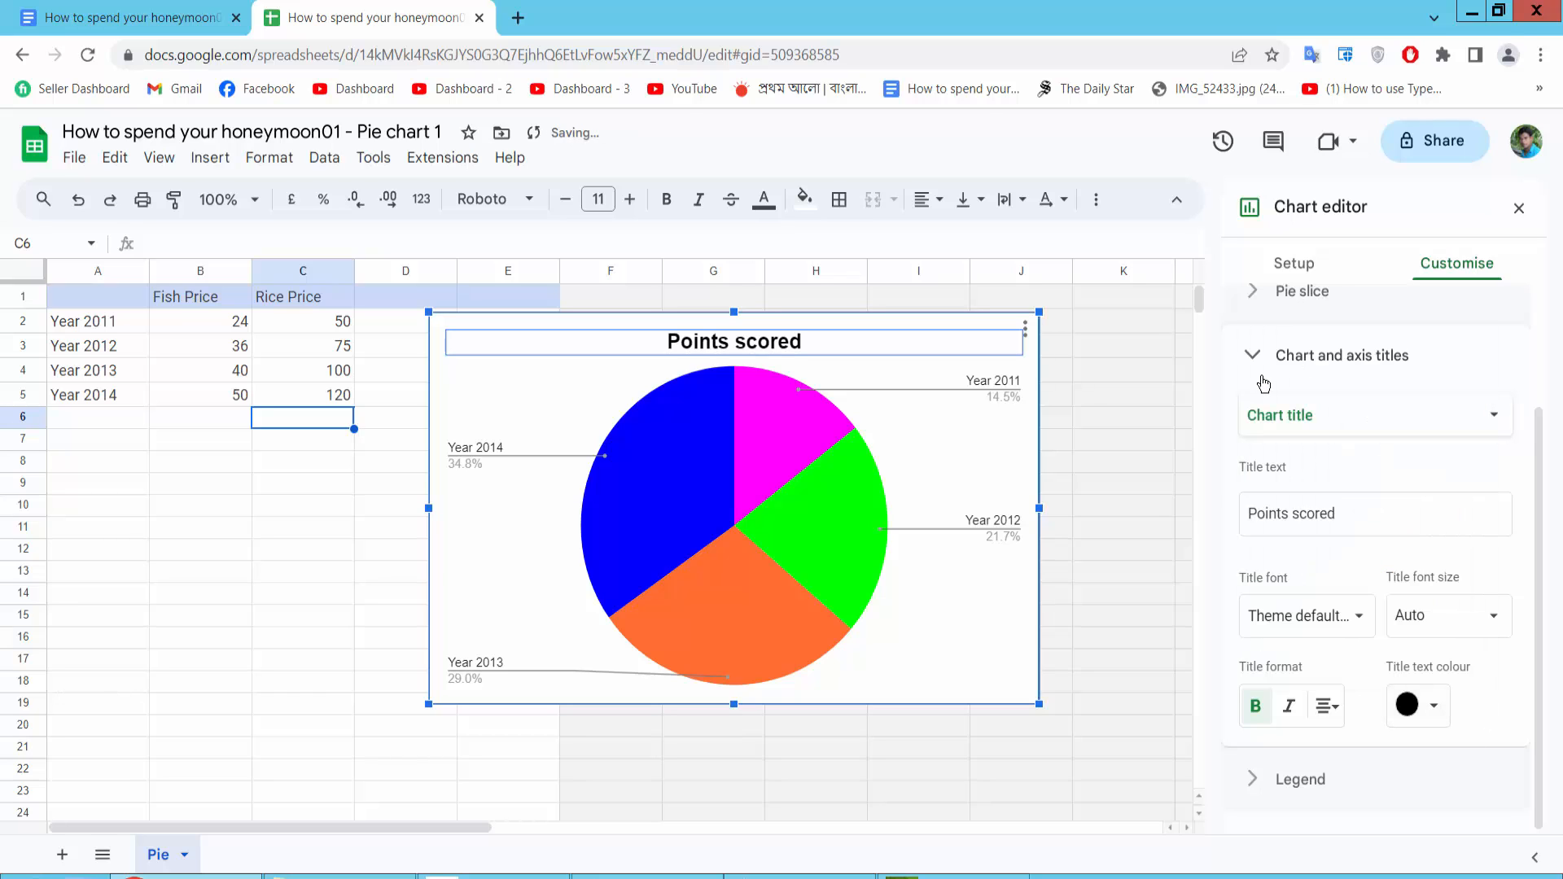
Make the legend text bold and black
click(1293, 780)
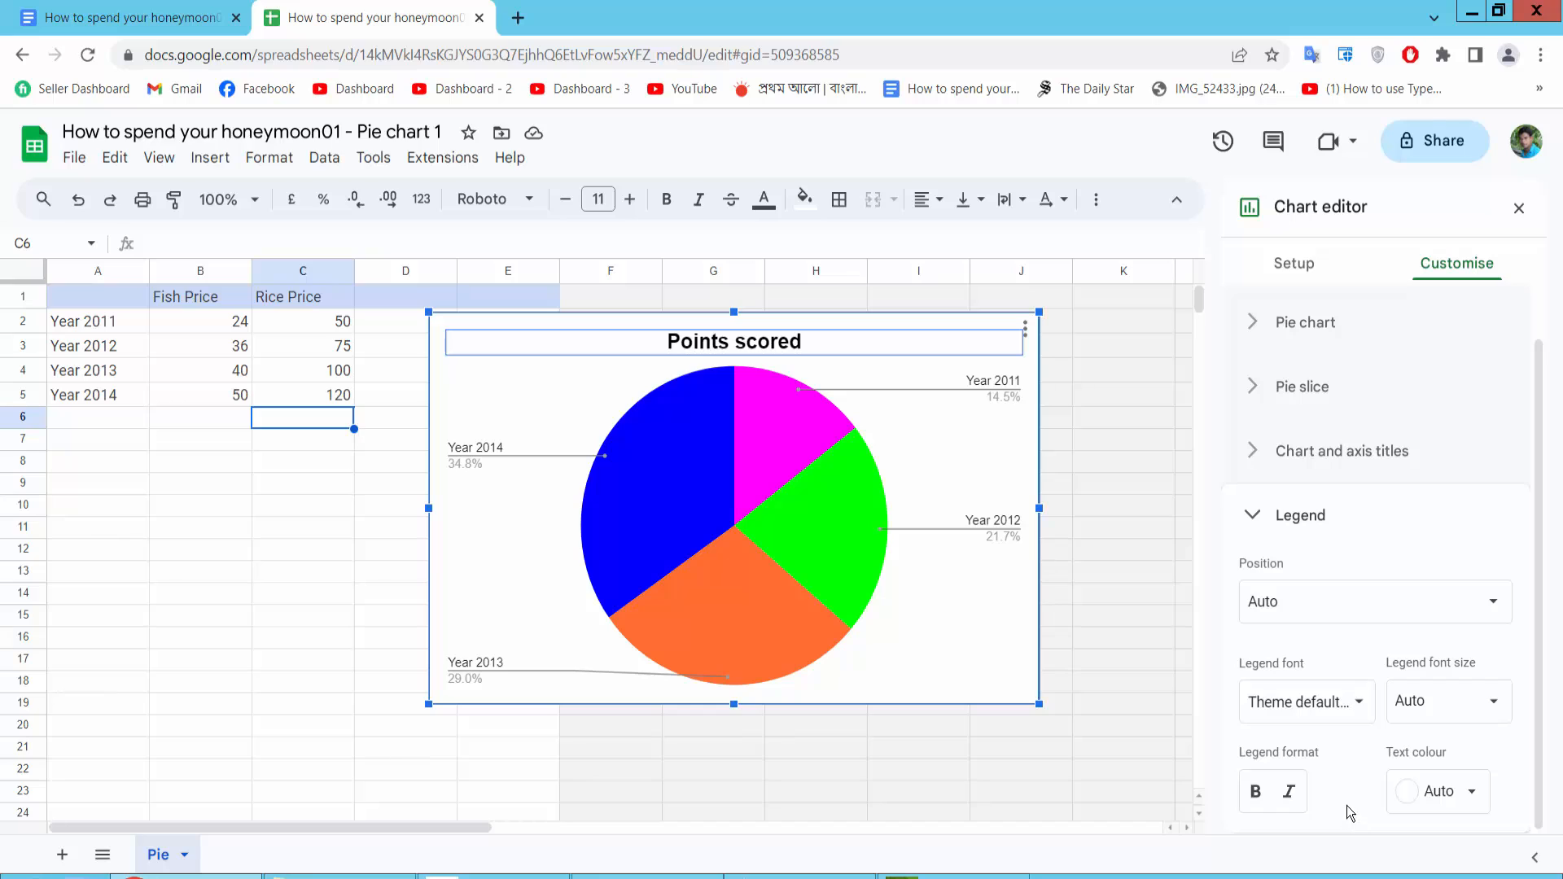
click(1257, 793)
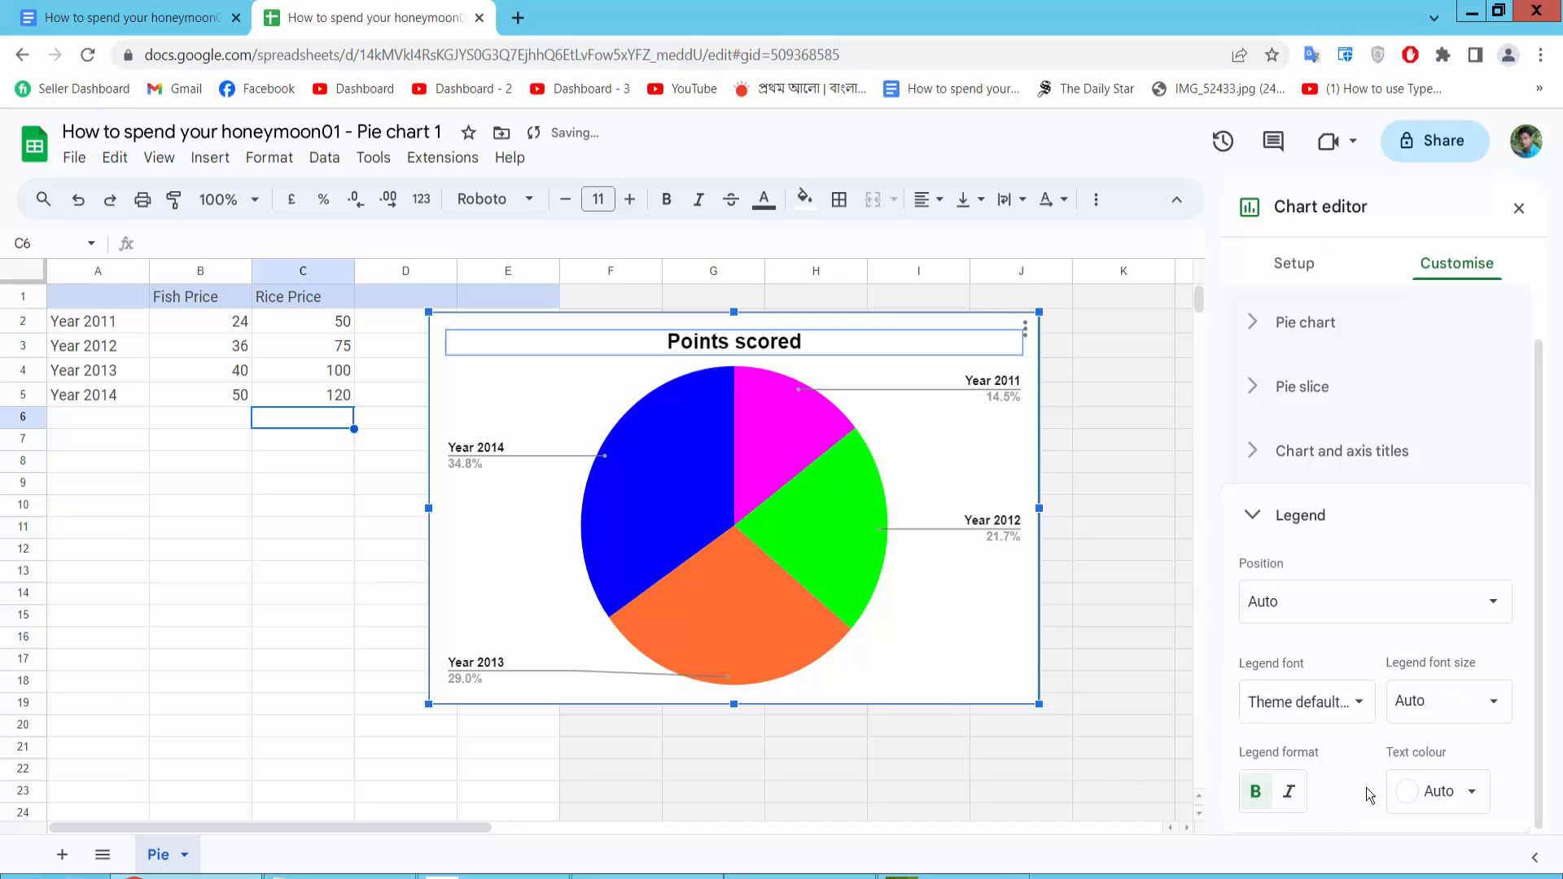
click(1477, 805)
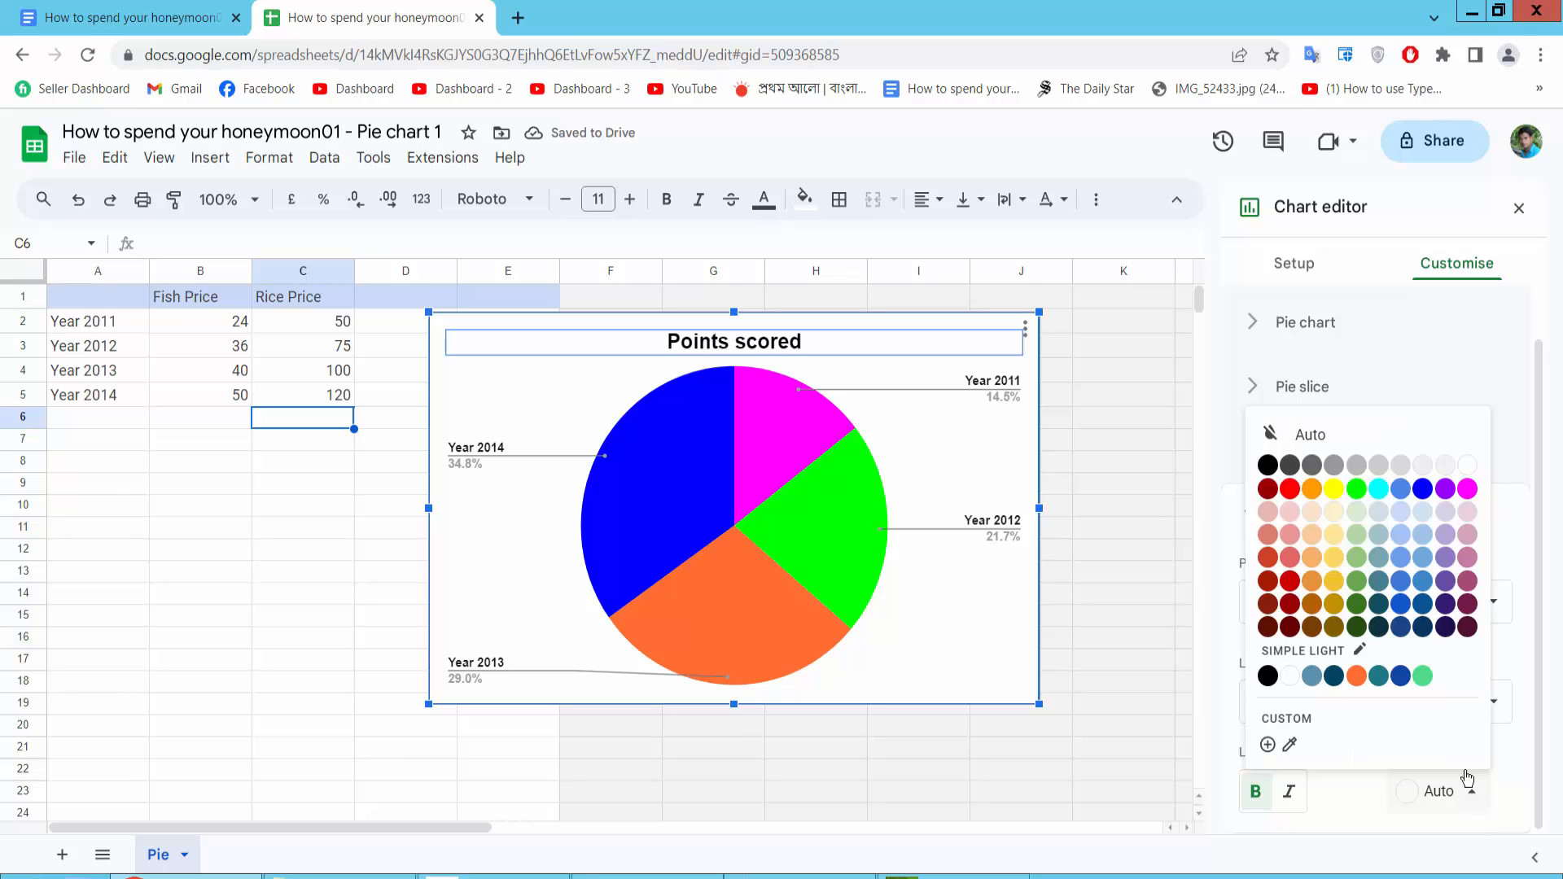
click(1266, 464)
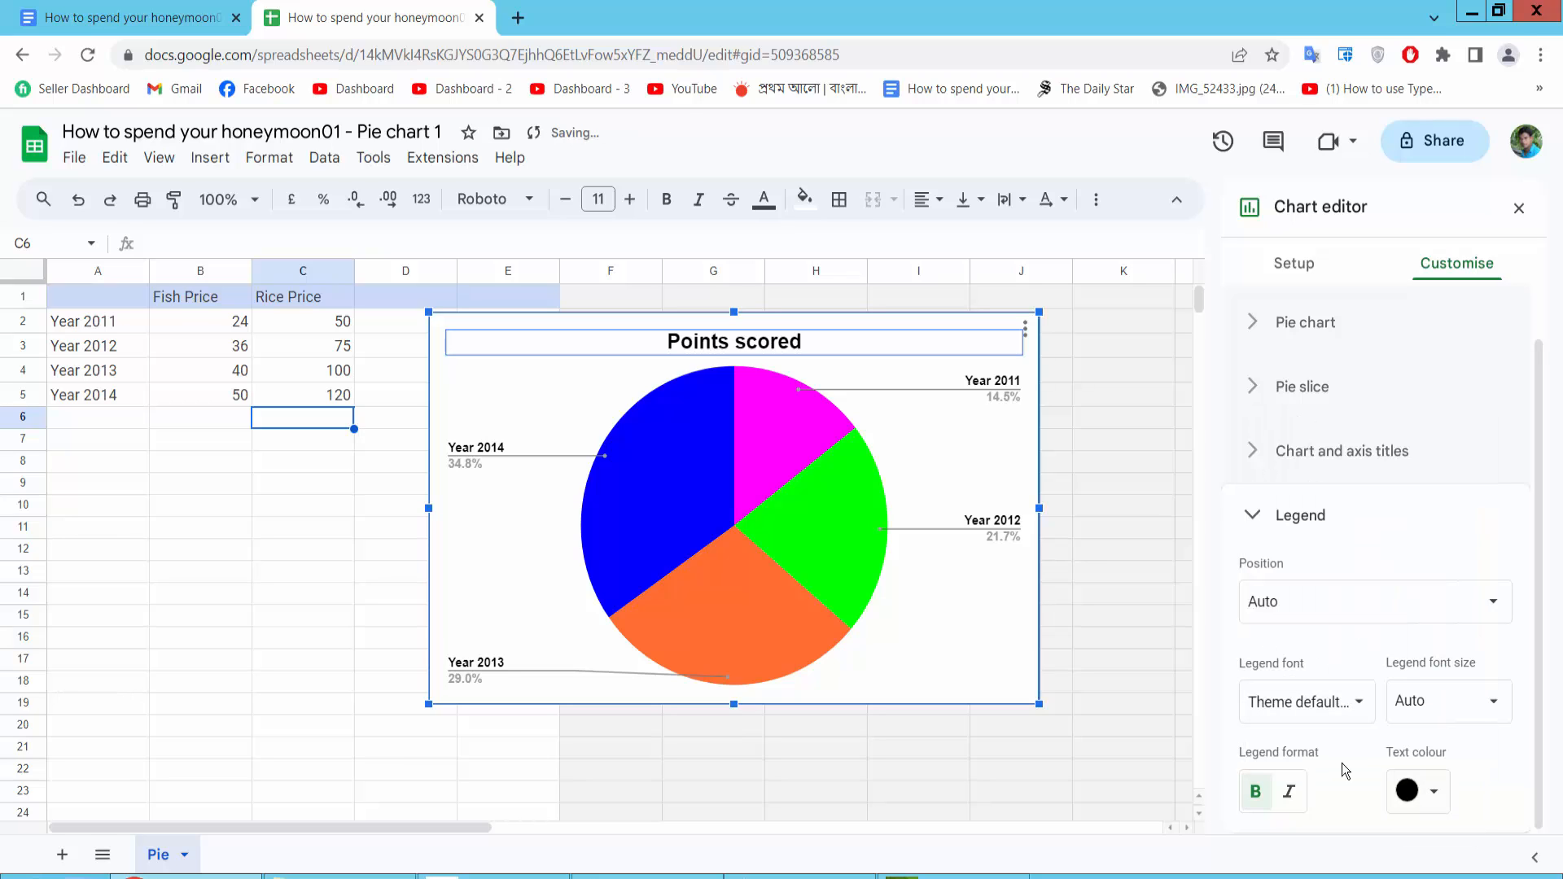
click(1355, 705)
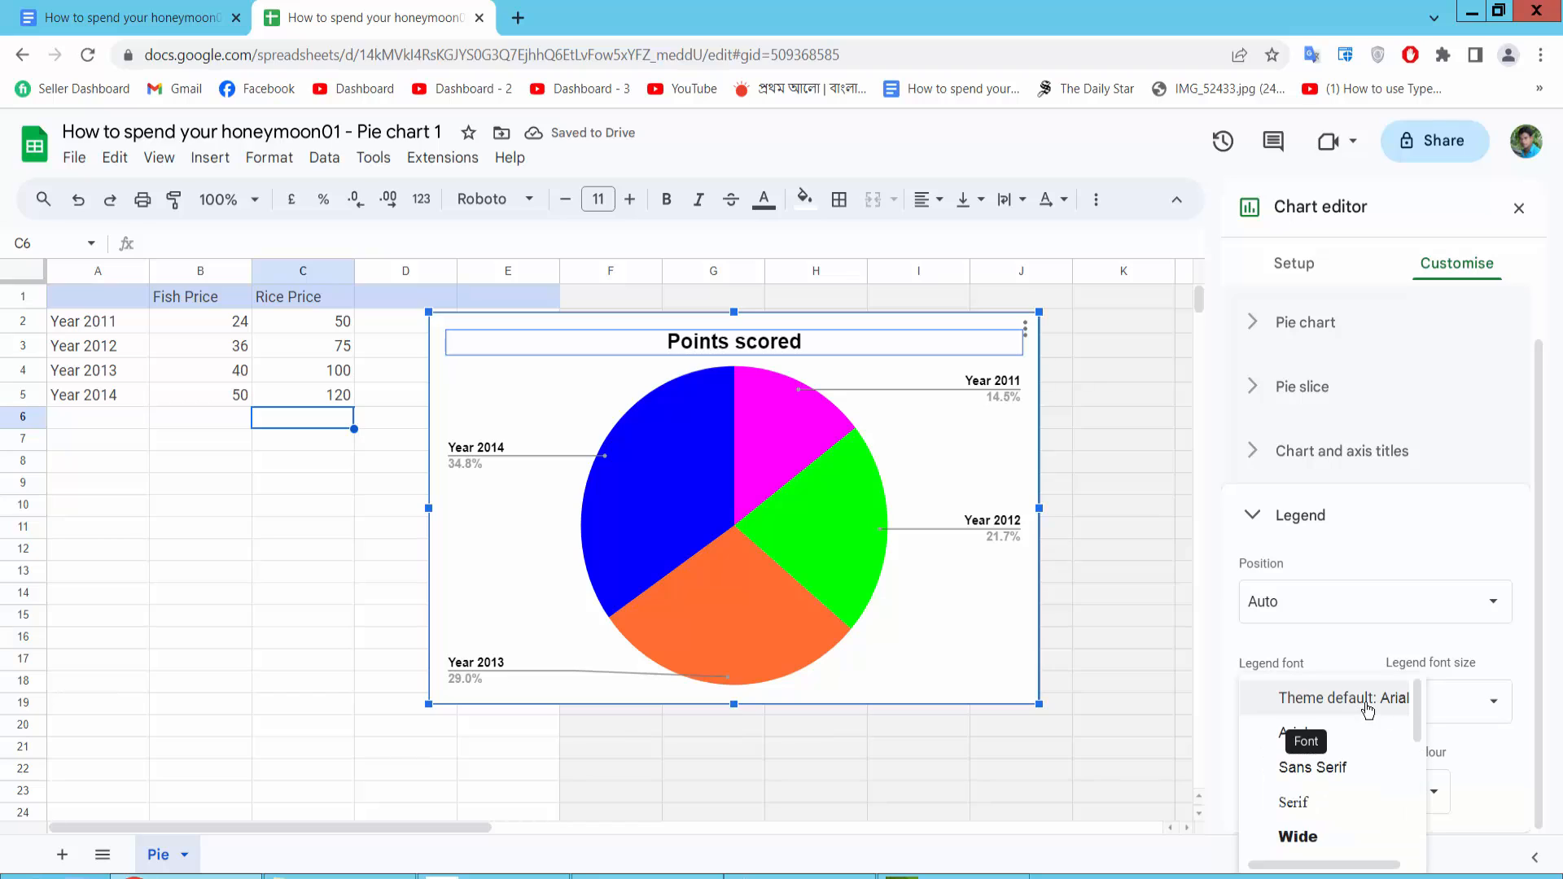
click(1499, 703)
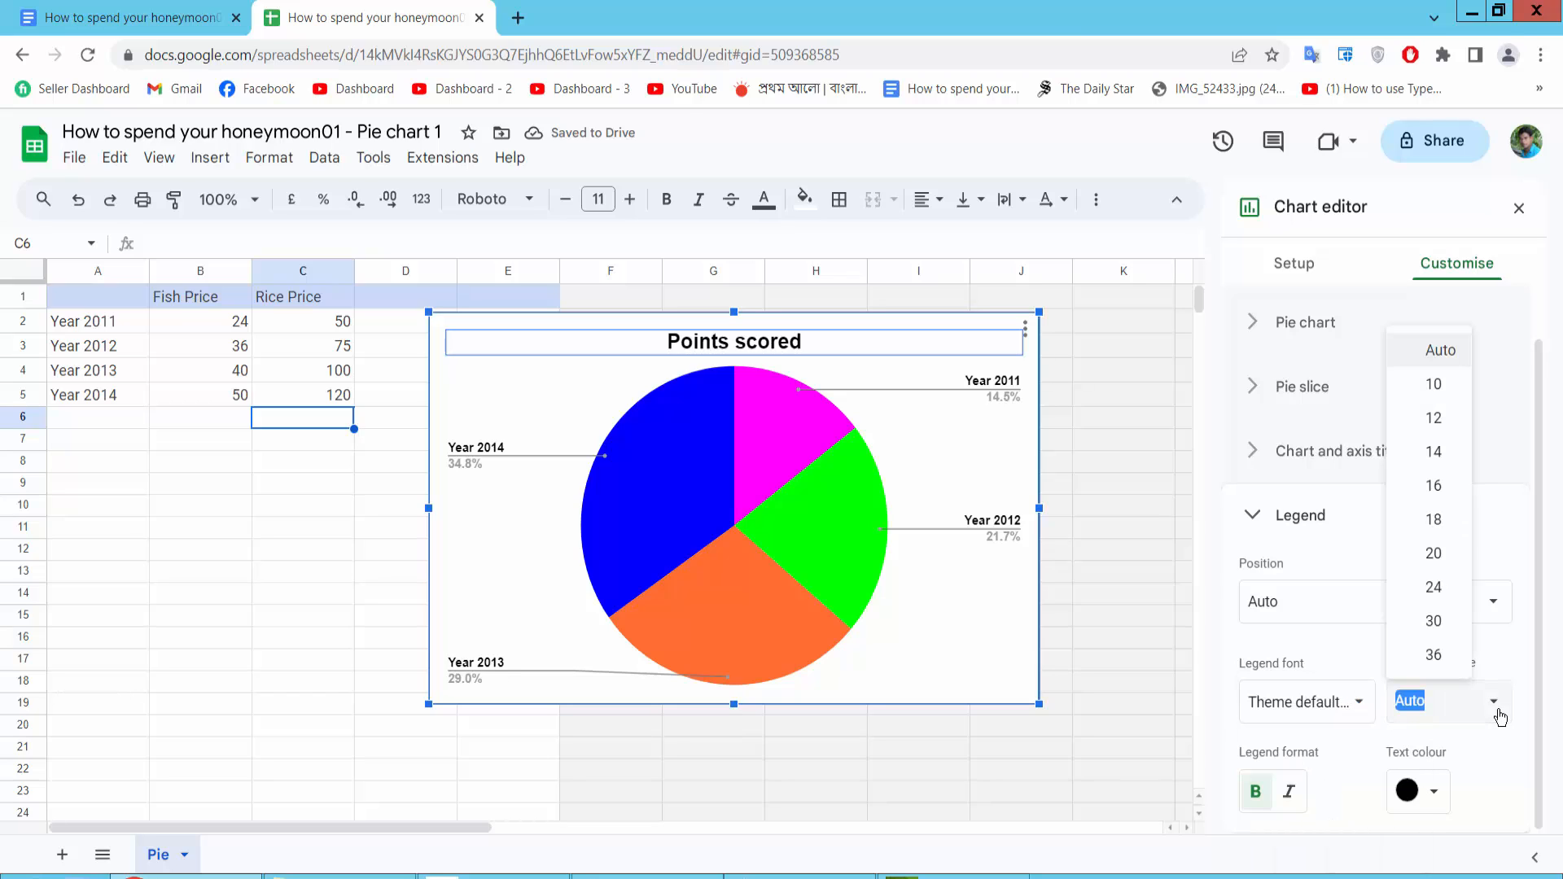
click(1345, 658)
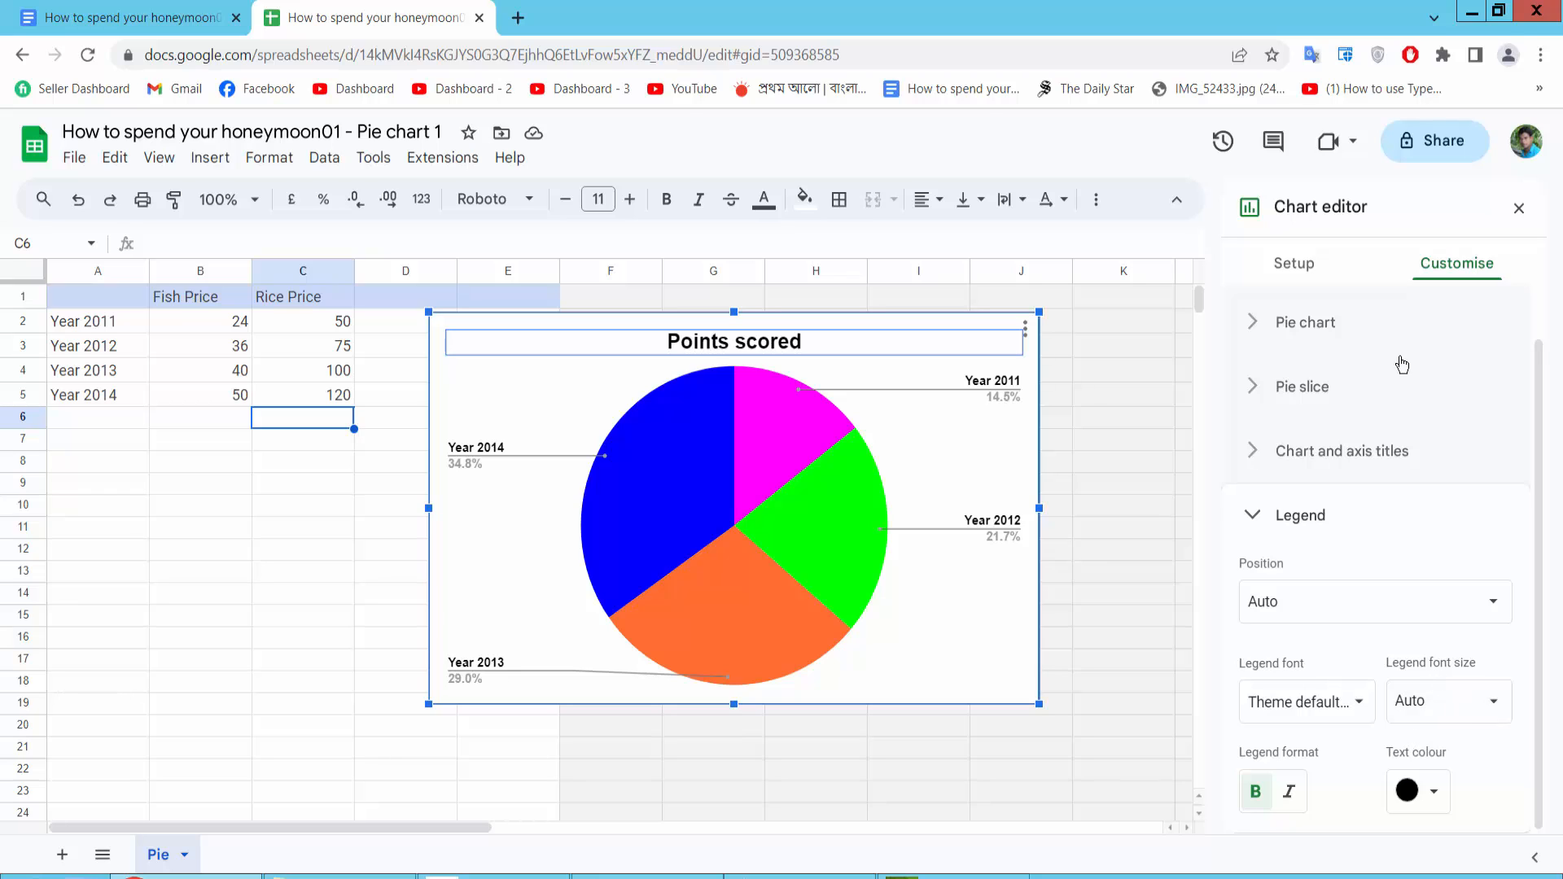
click(1301, 269)
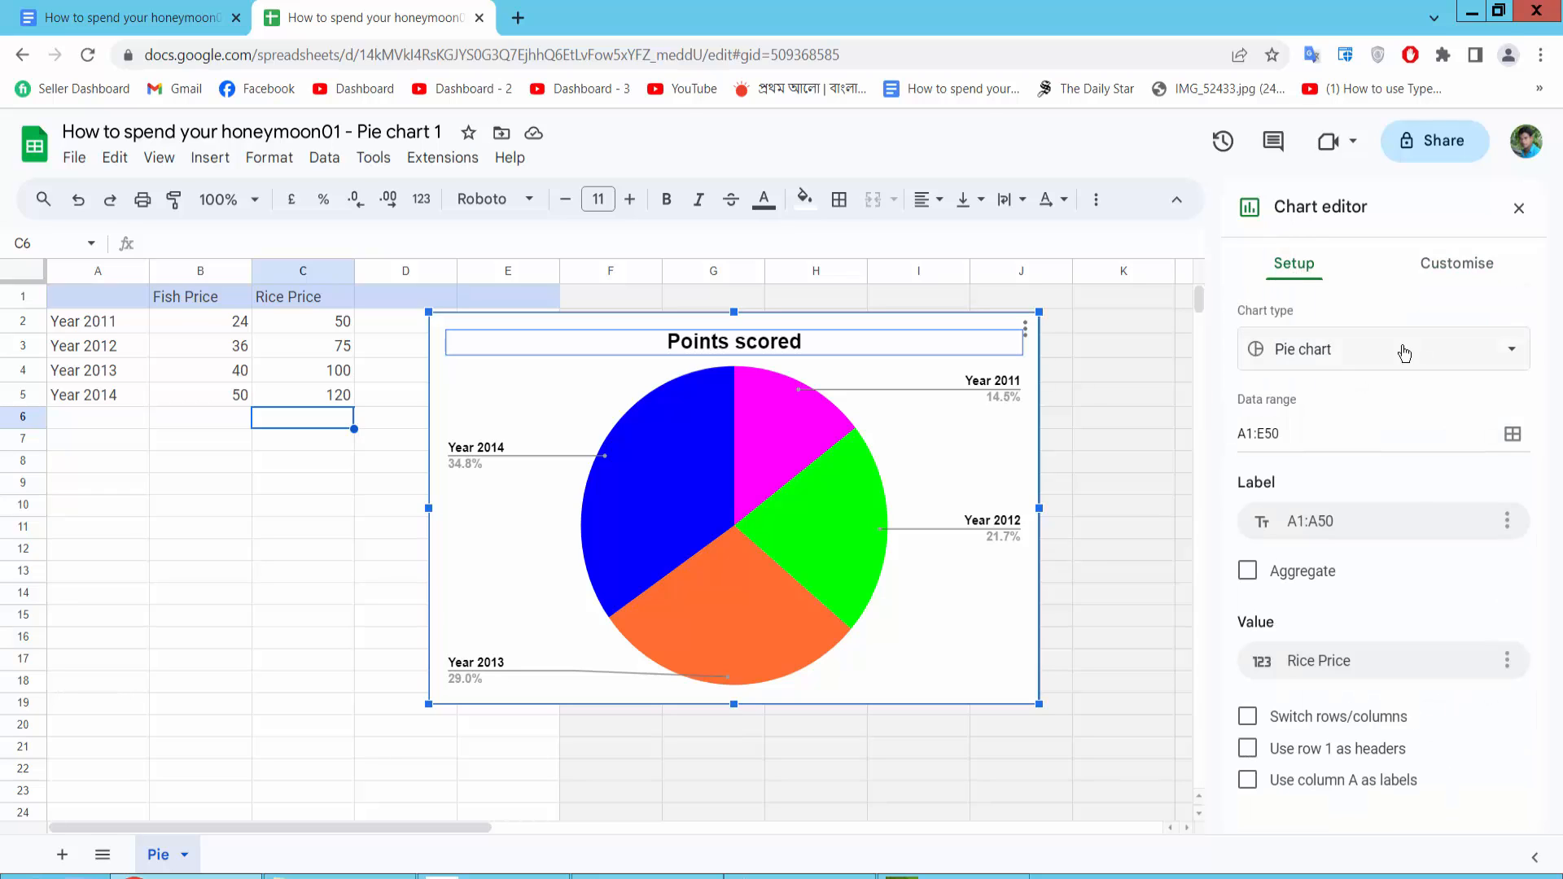
click(1328, 350)
scroll(1506, 530, down, 5)
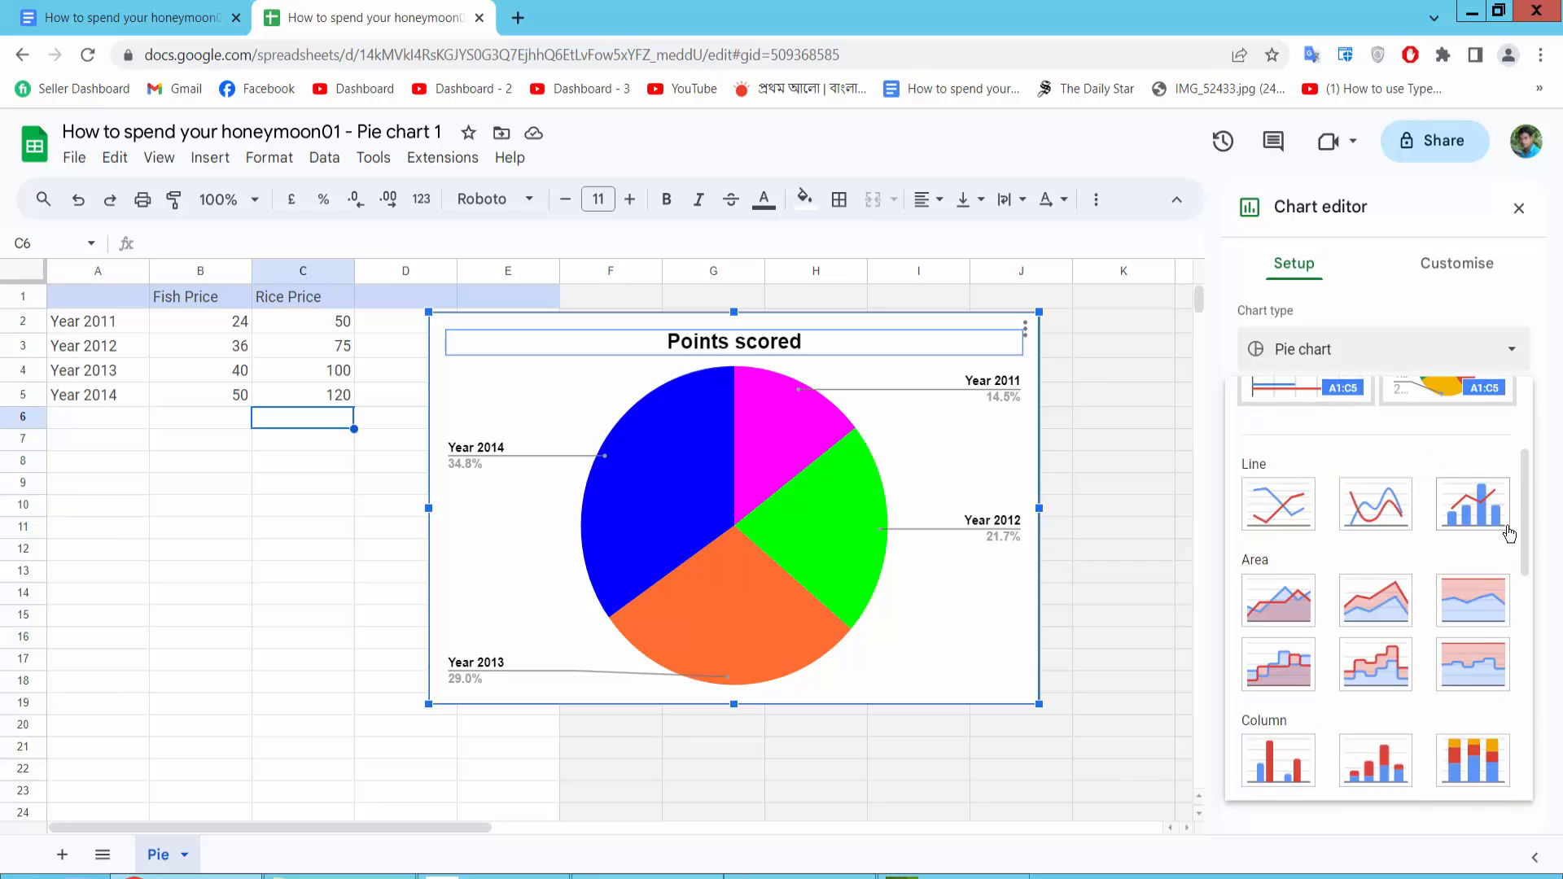
scroll(1479, 556, down, 1)
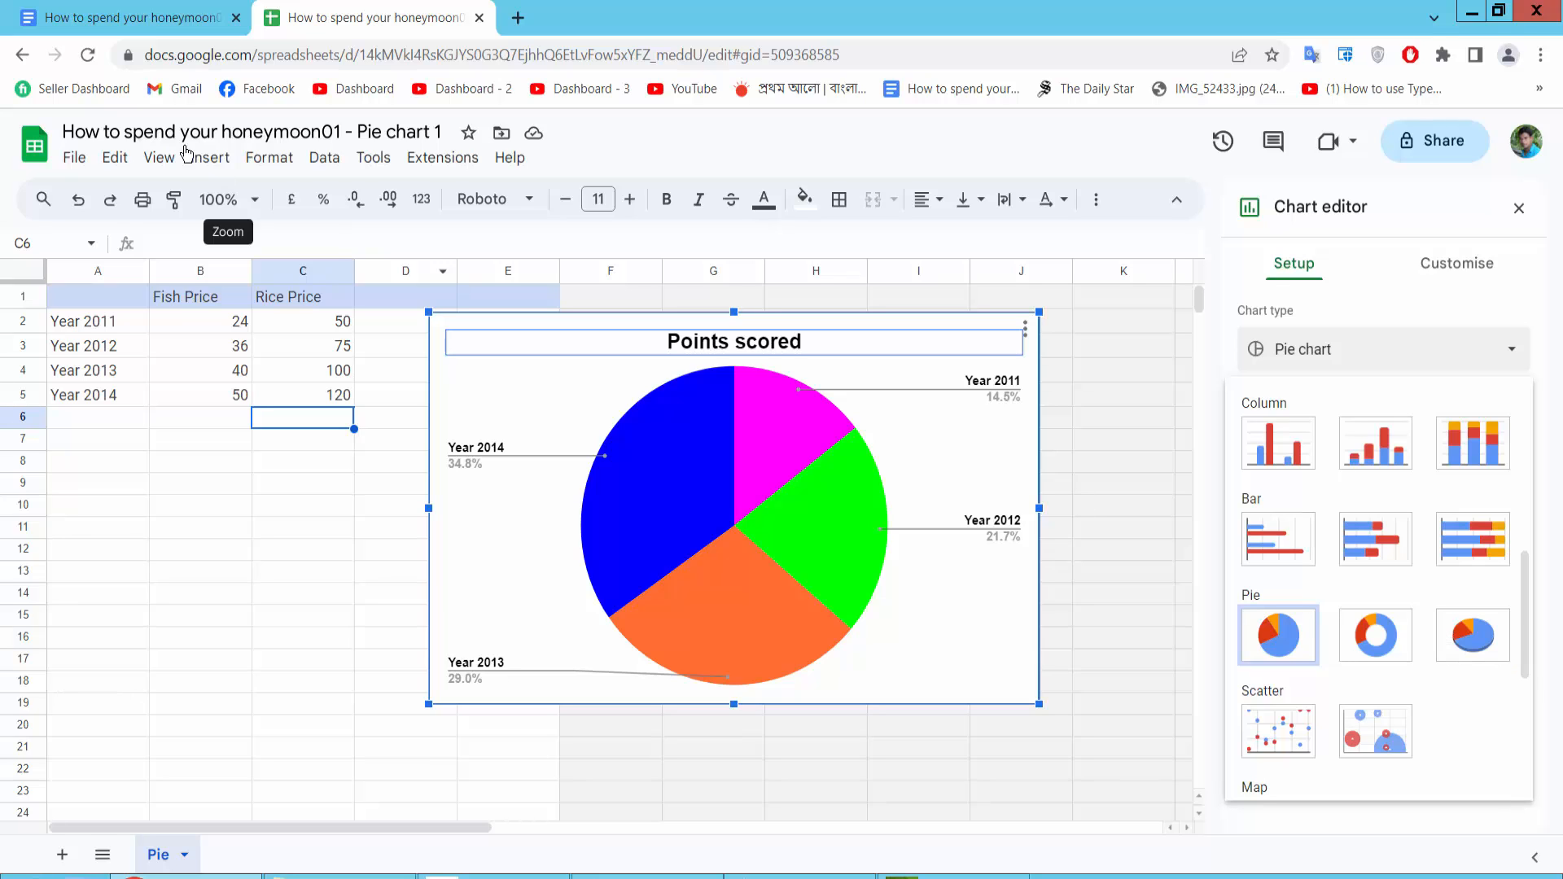
Switch to the document tab and update the linked pie chart from the spreadsheet
click(115, 18)
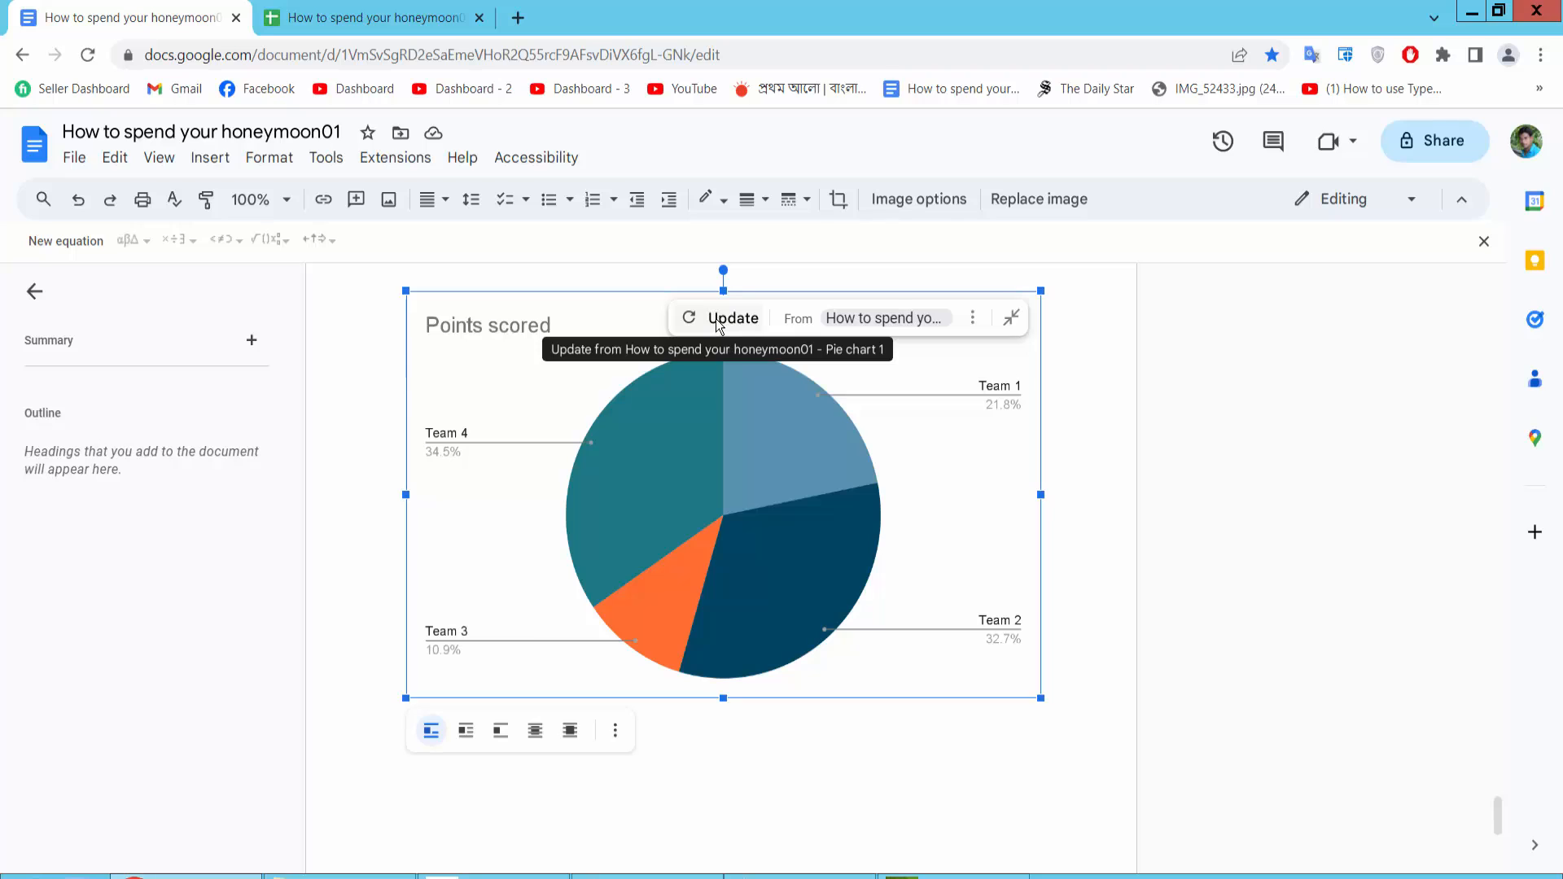
click(714, 323)
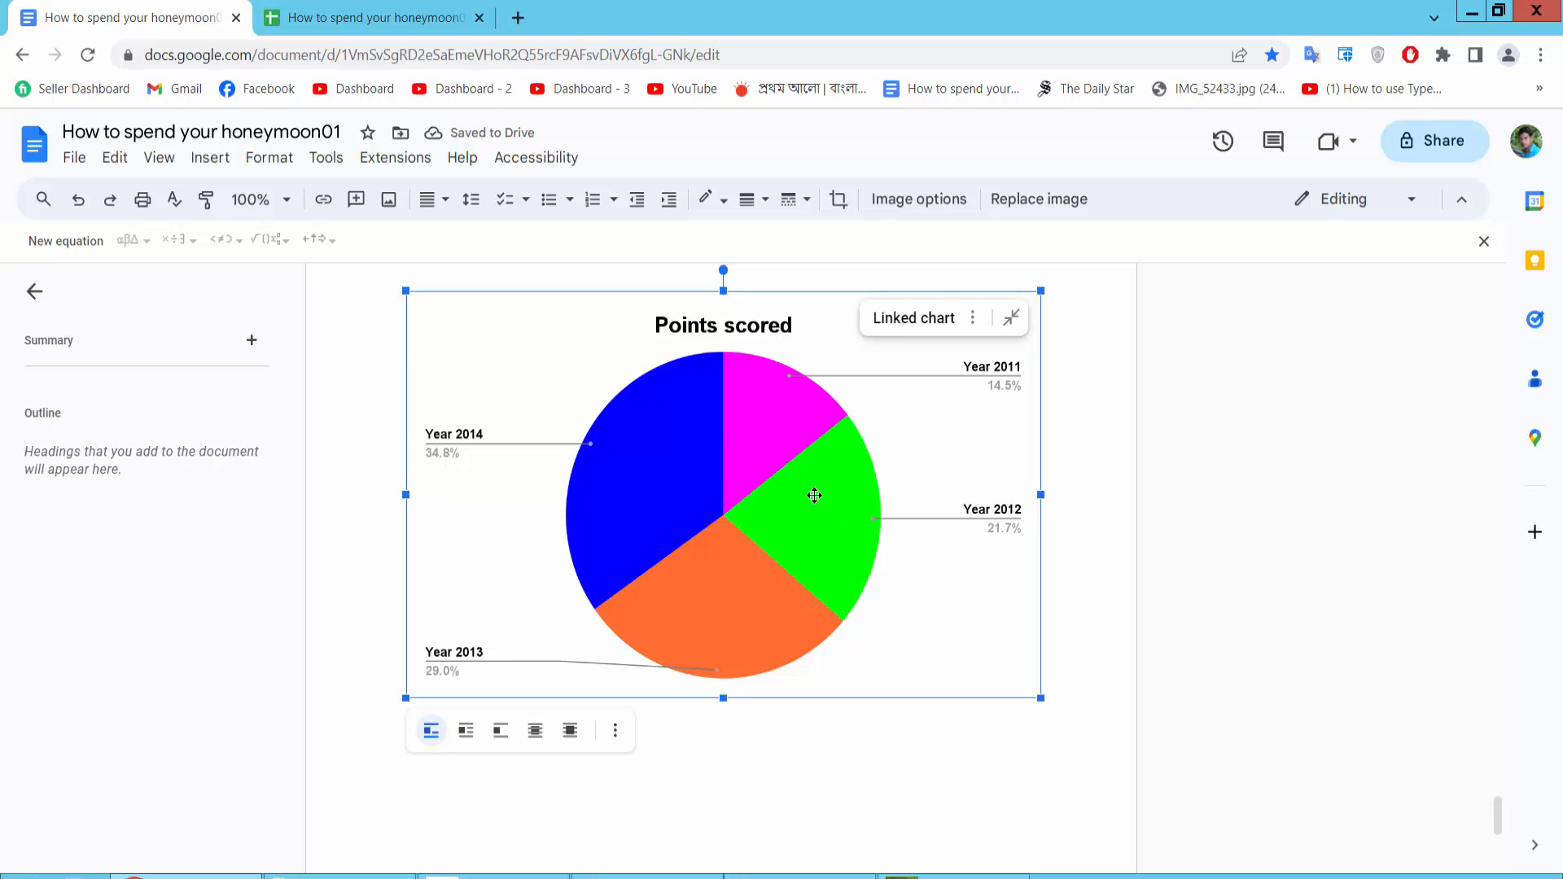
click(798, 764)
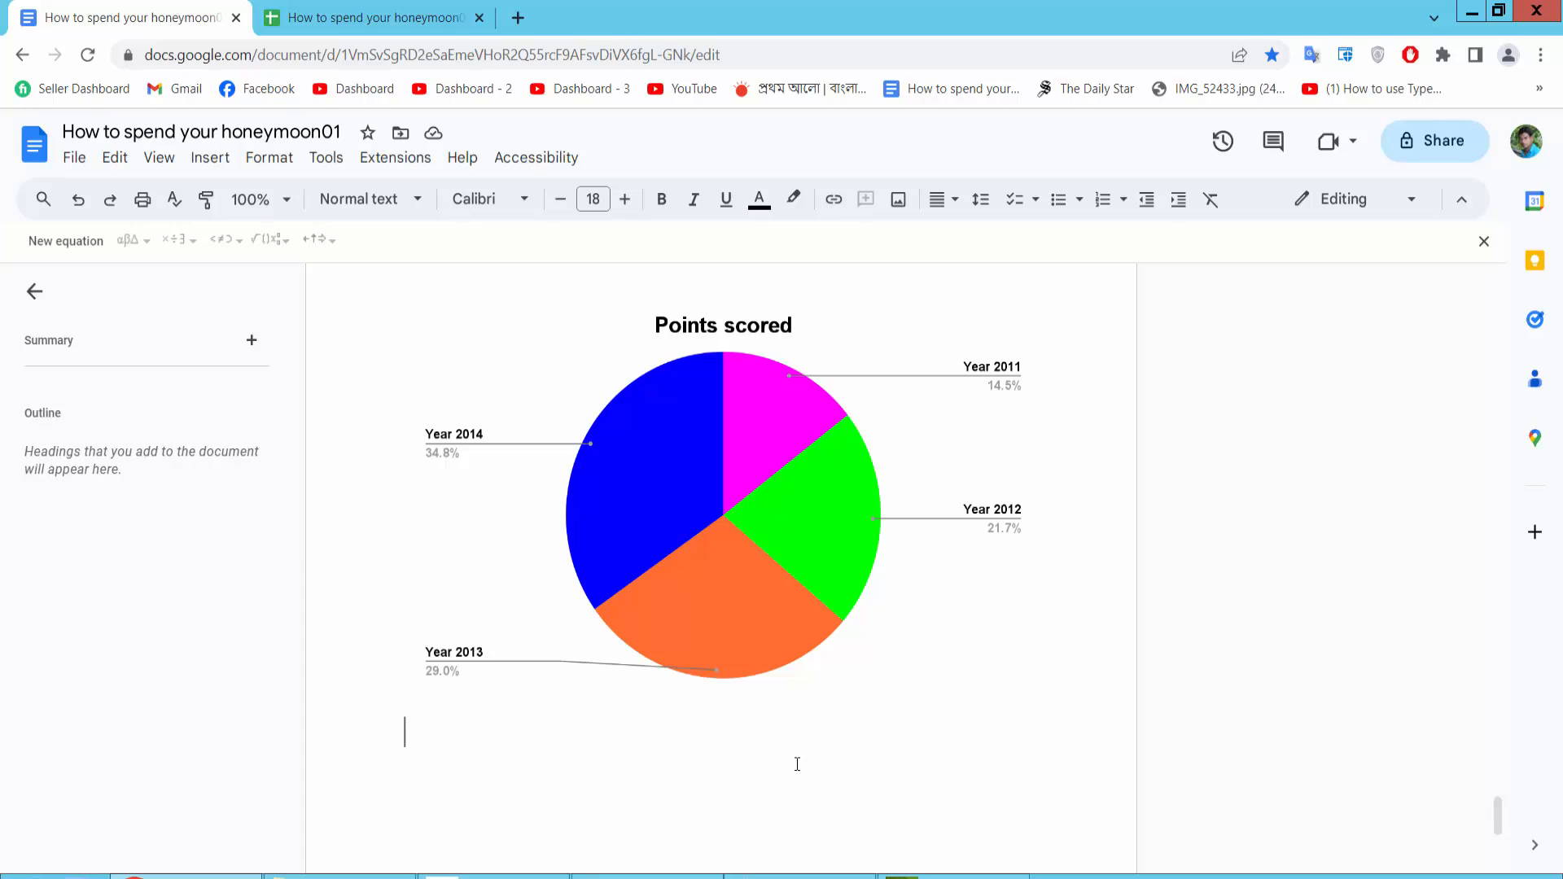